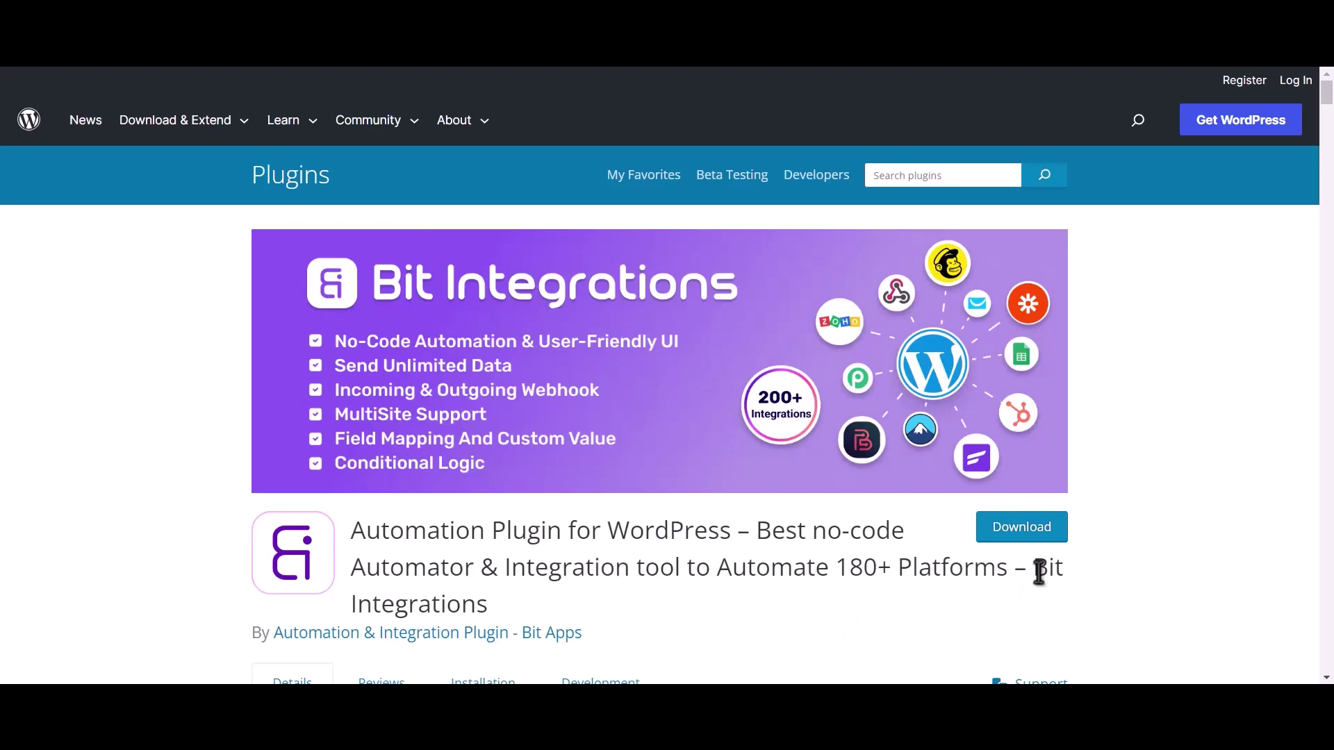
- Select the words 'Bit Integrations' at the end of the plugin page title
left_click_drag(1034, 568, 1047, 599)
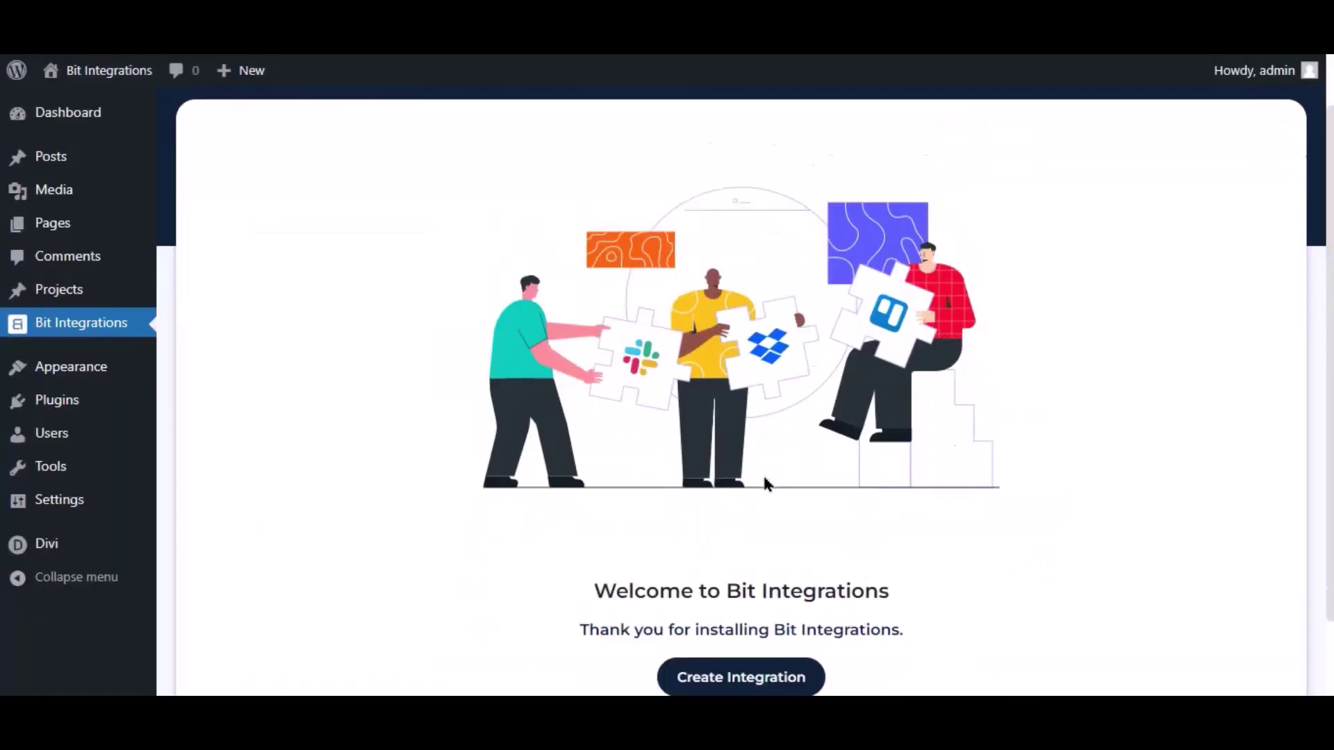
- Start a new integration with Divi's Contact Form as the trigger
scroll(764, 481, "down", 2)
left_click(739, 585)
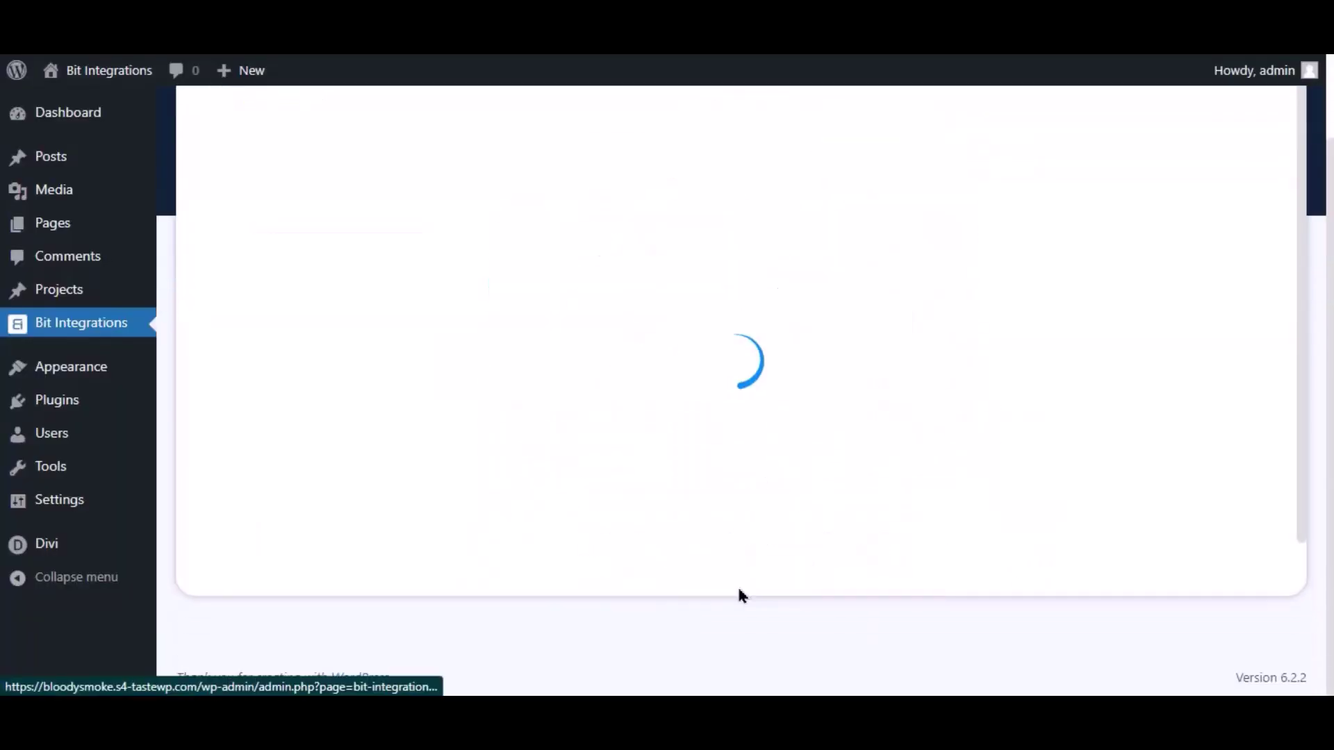
left_click(682, 248)
type("divi")
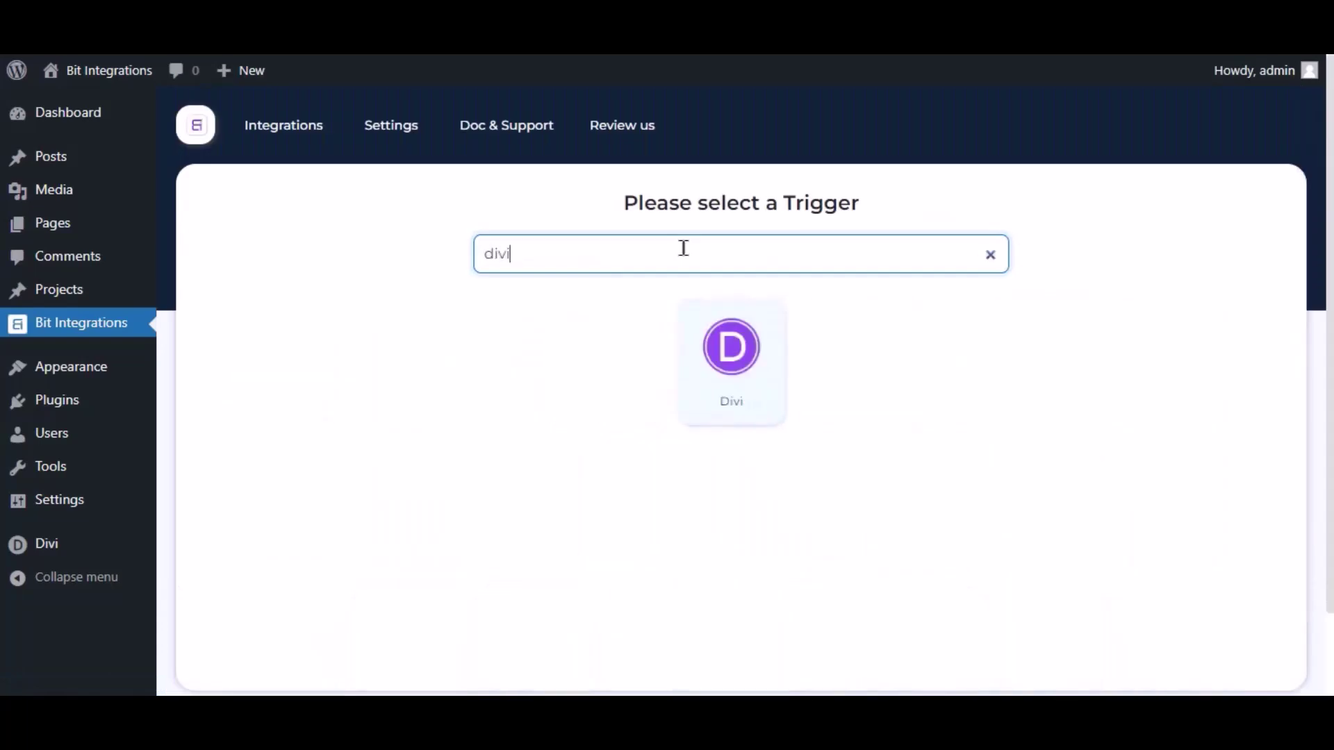
left_click(734, 367)
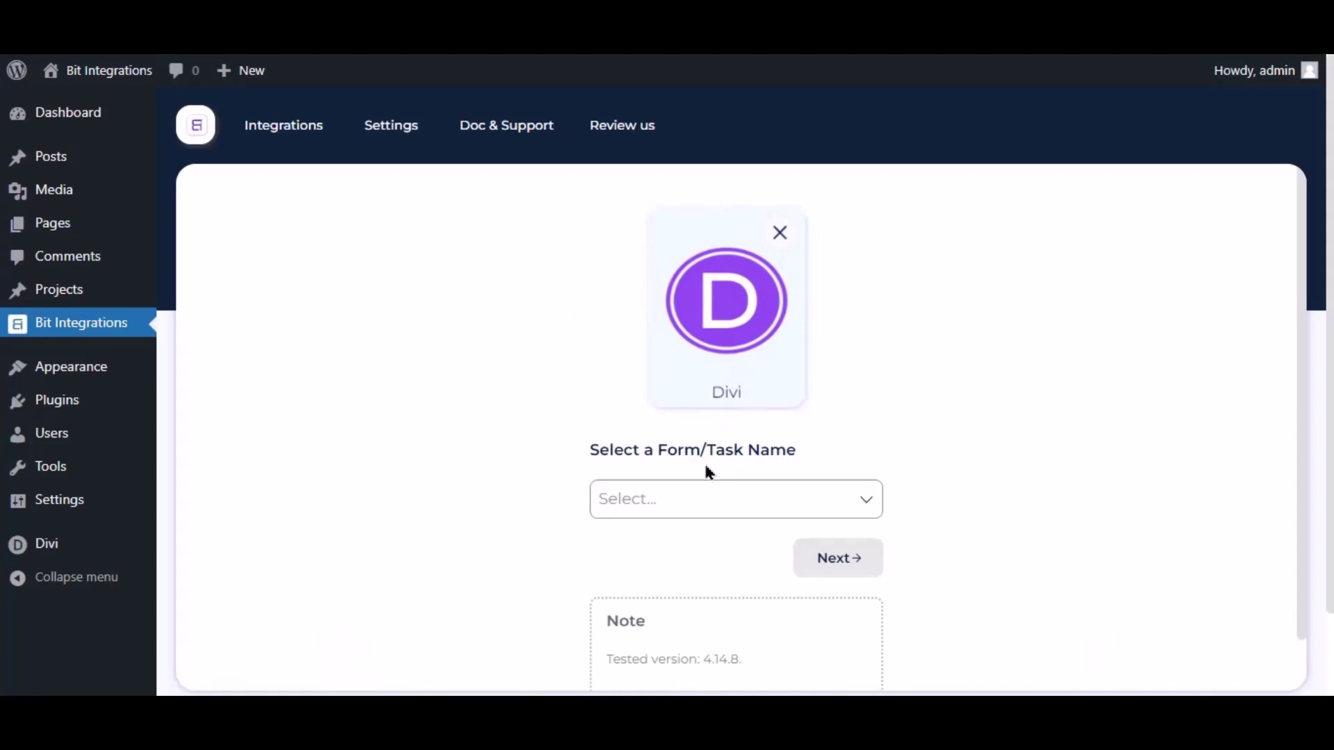
left_click(682, 501)
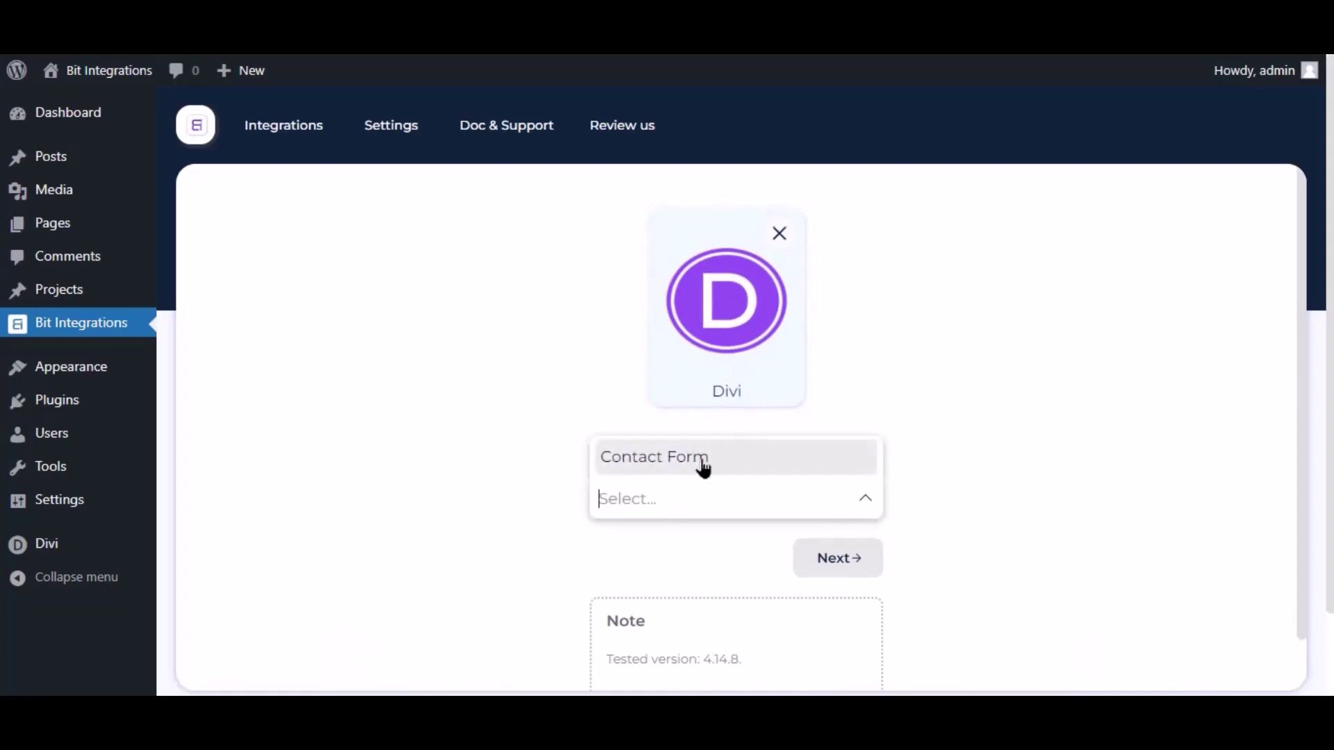
left_click(701, 464)
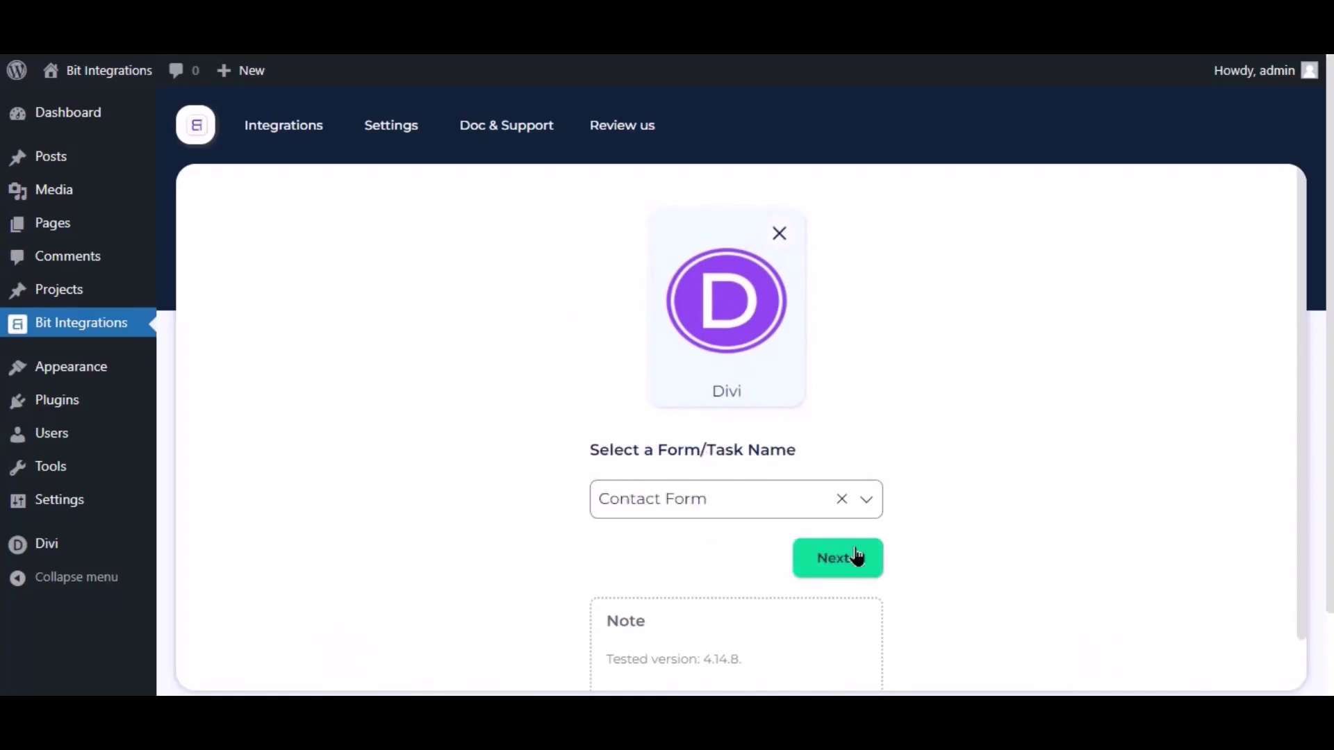
- Choose Google Sheet as the action and highlight the client ID and secret note
left_click(859, 558)
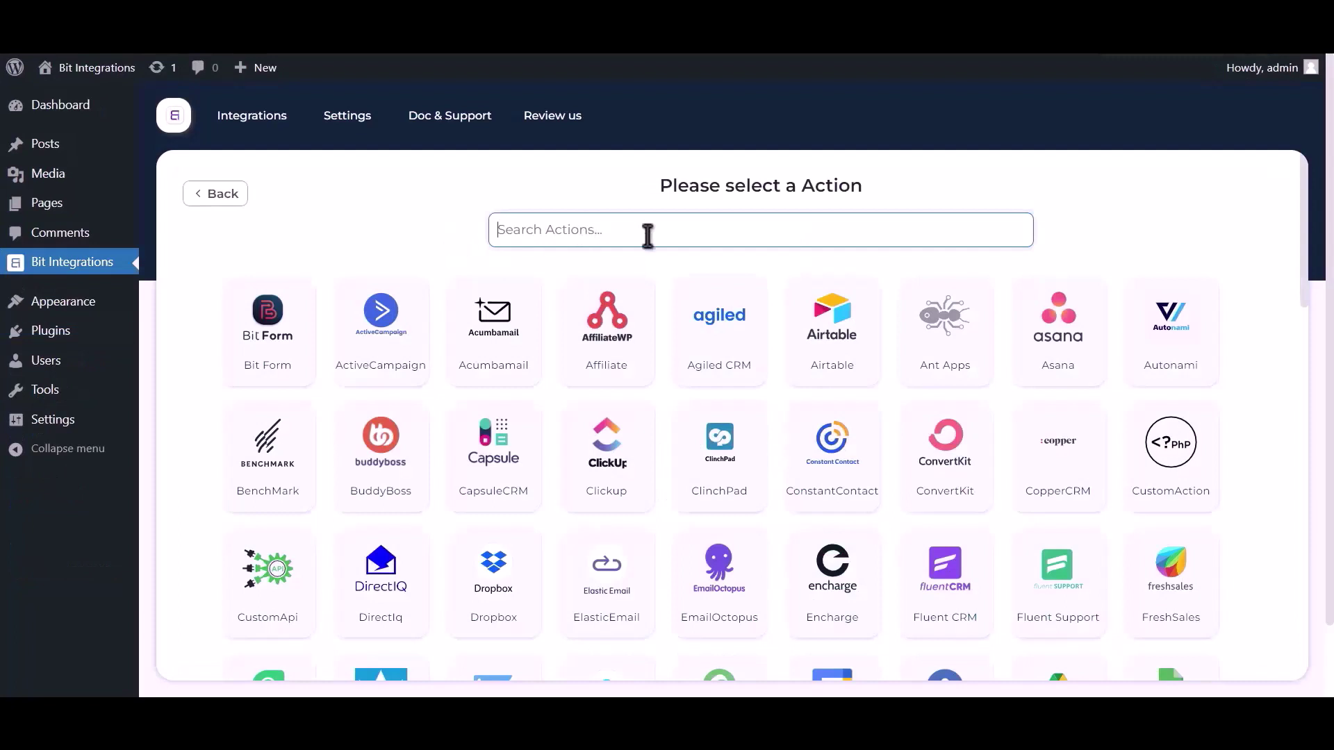
type("google")
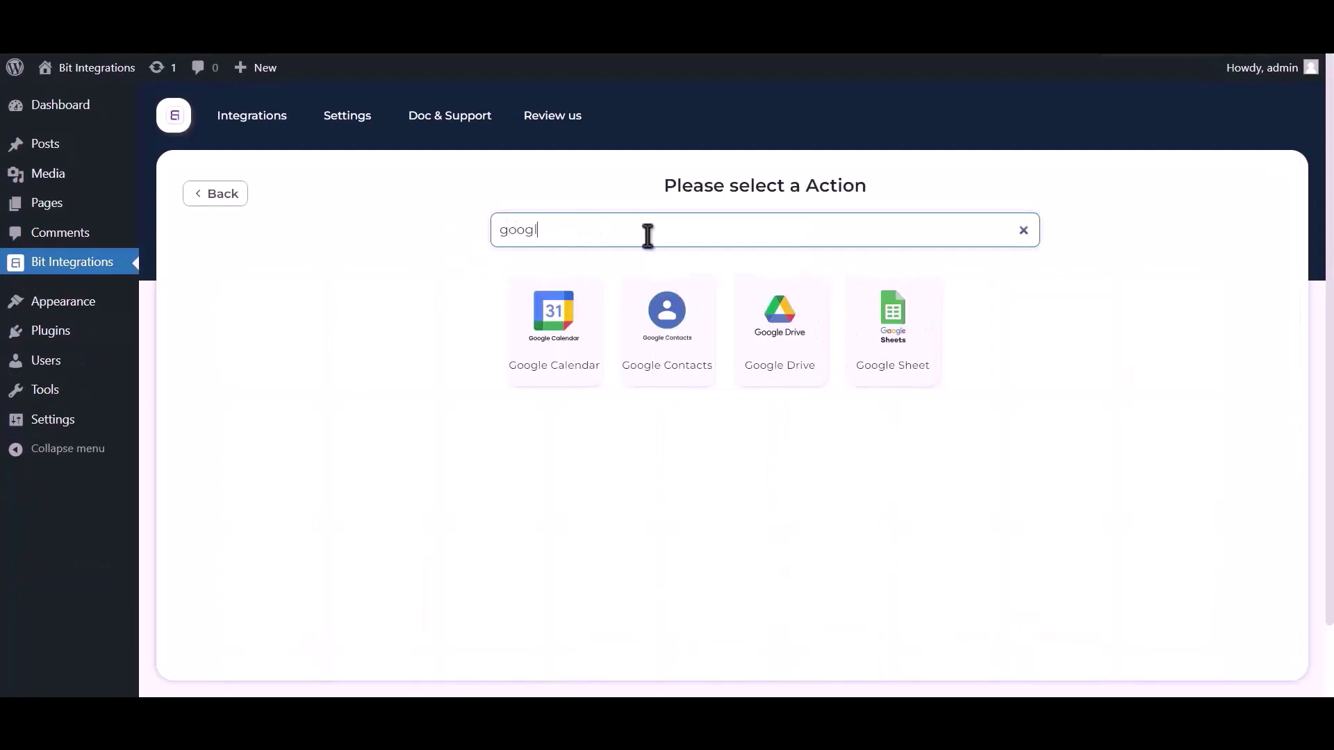
type(" sheet")
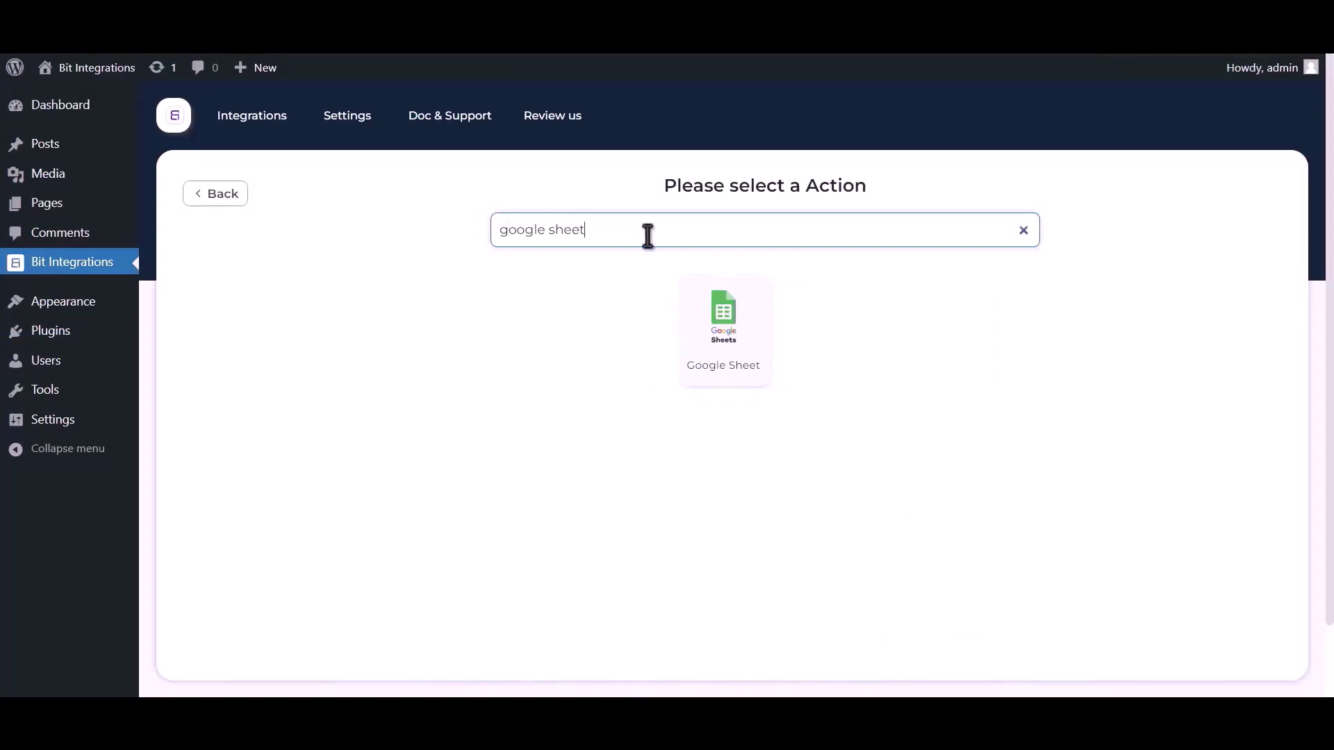
left_click(723, 325)
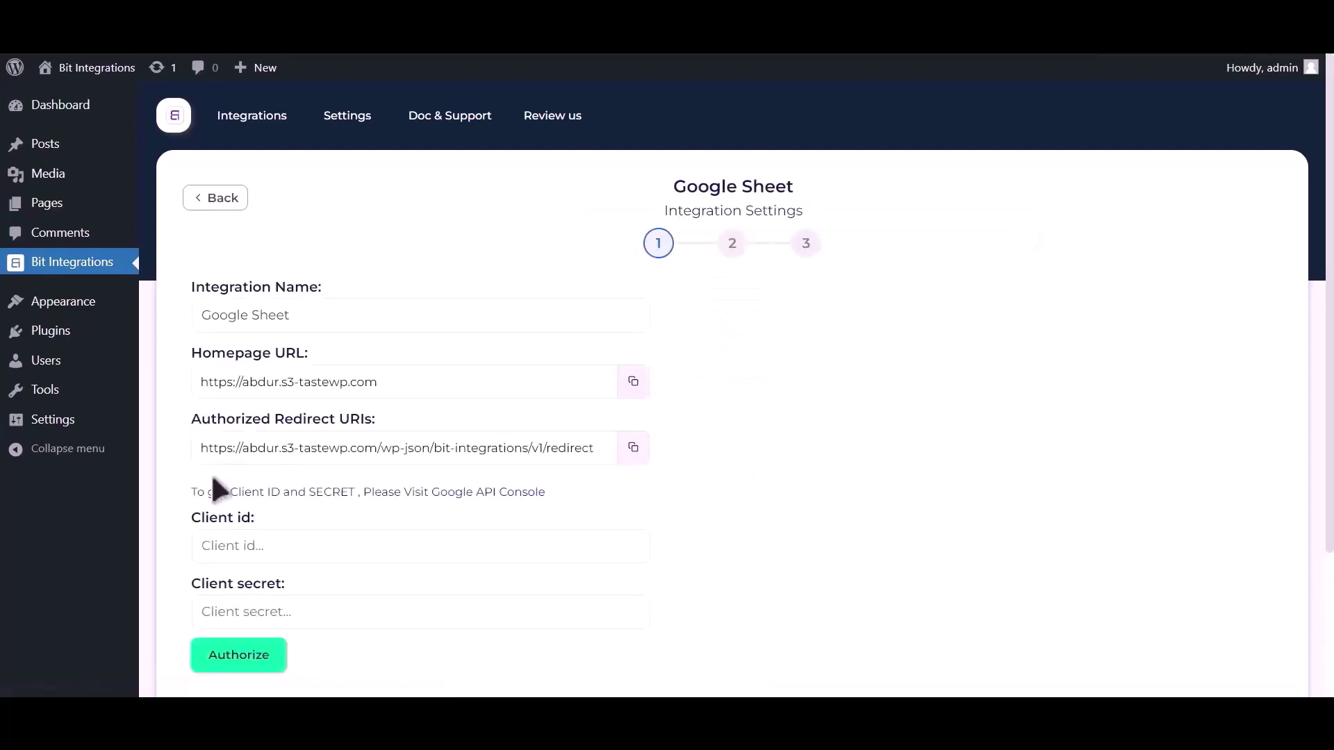
left_click_drag(194, 494, 472, 511)
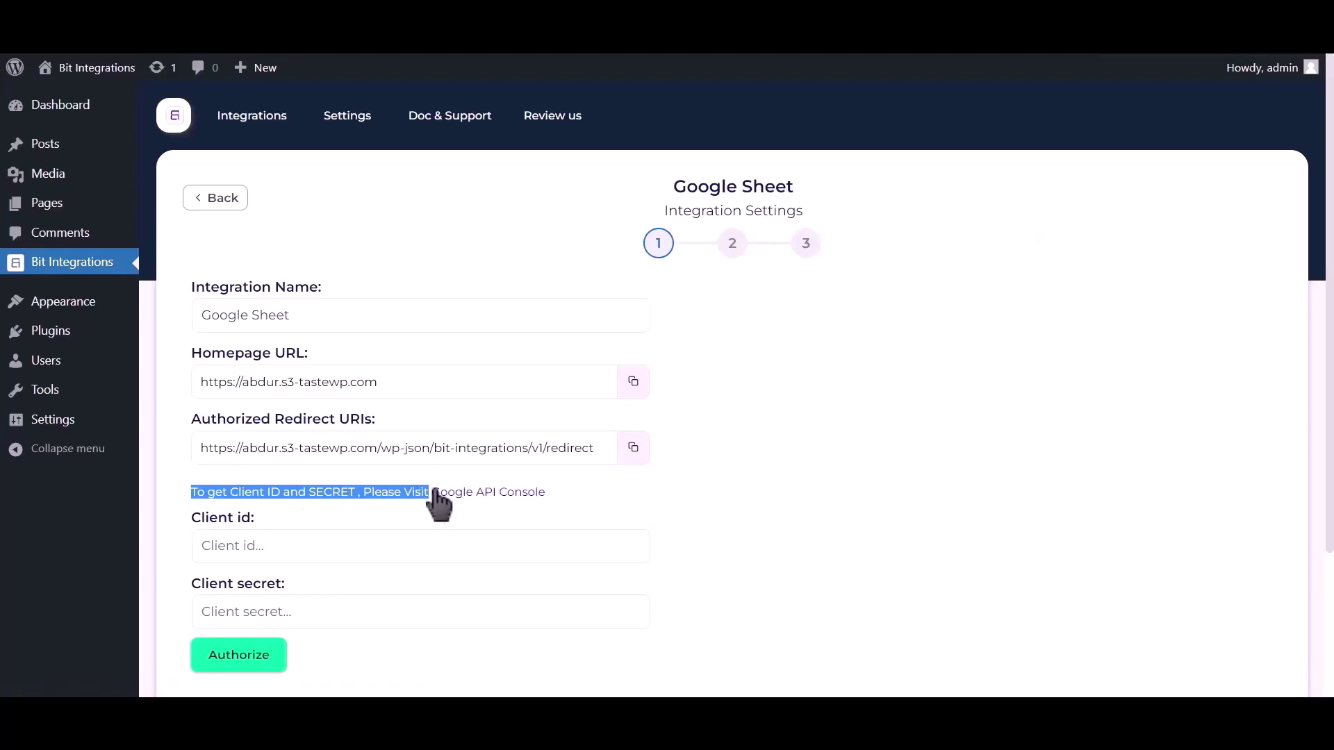
- Enable the Google Drive API in Google Cloud Console
left_click(467, 495)
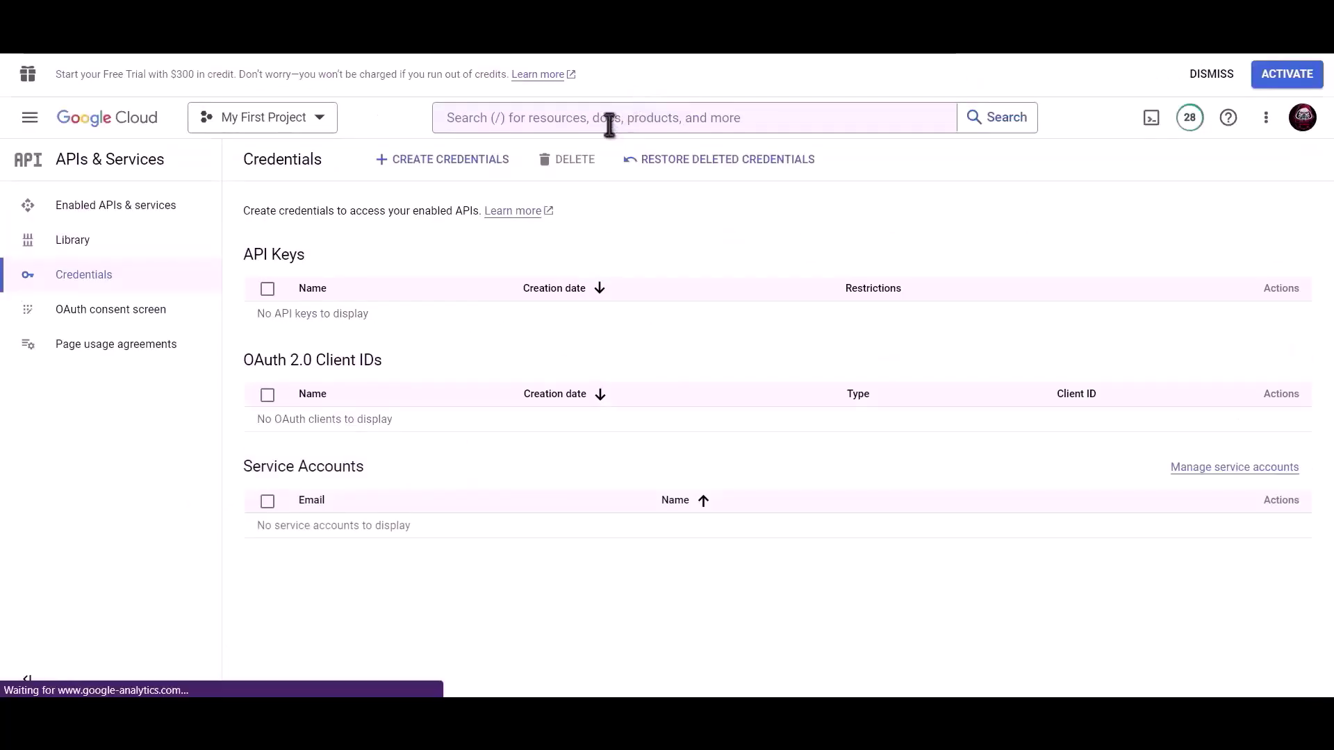
left_click(610, 125)
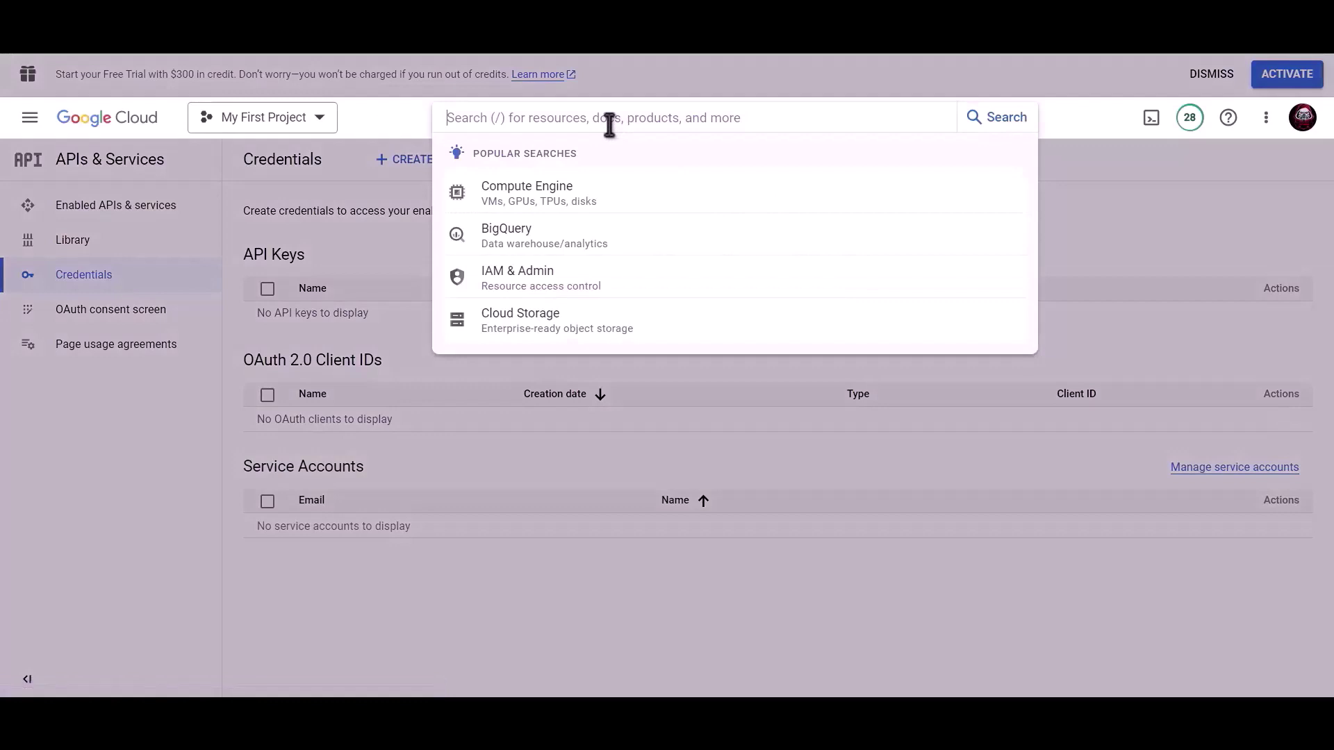
type("Google drive api")
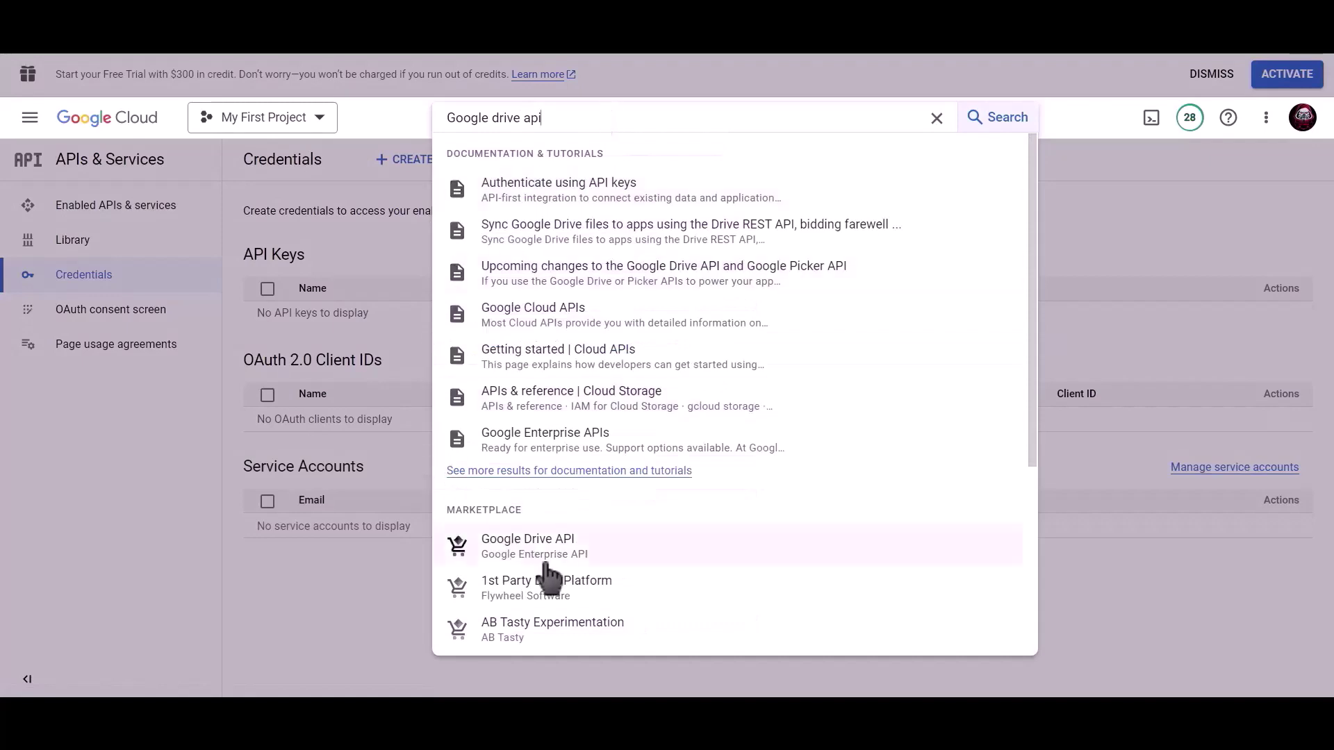
left_click(552, 549)
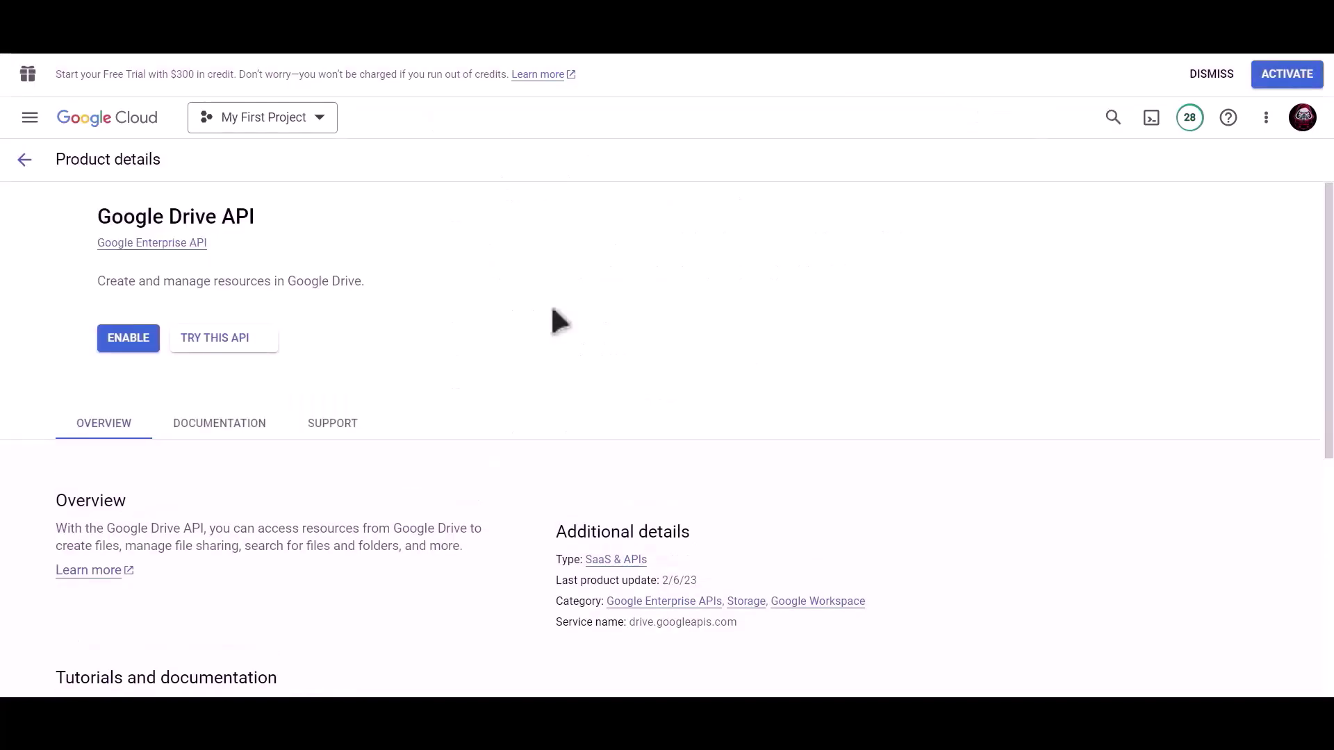
left_click(198, 341)
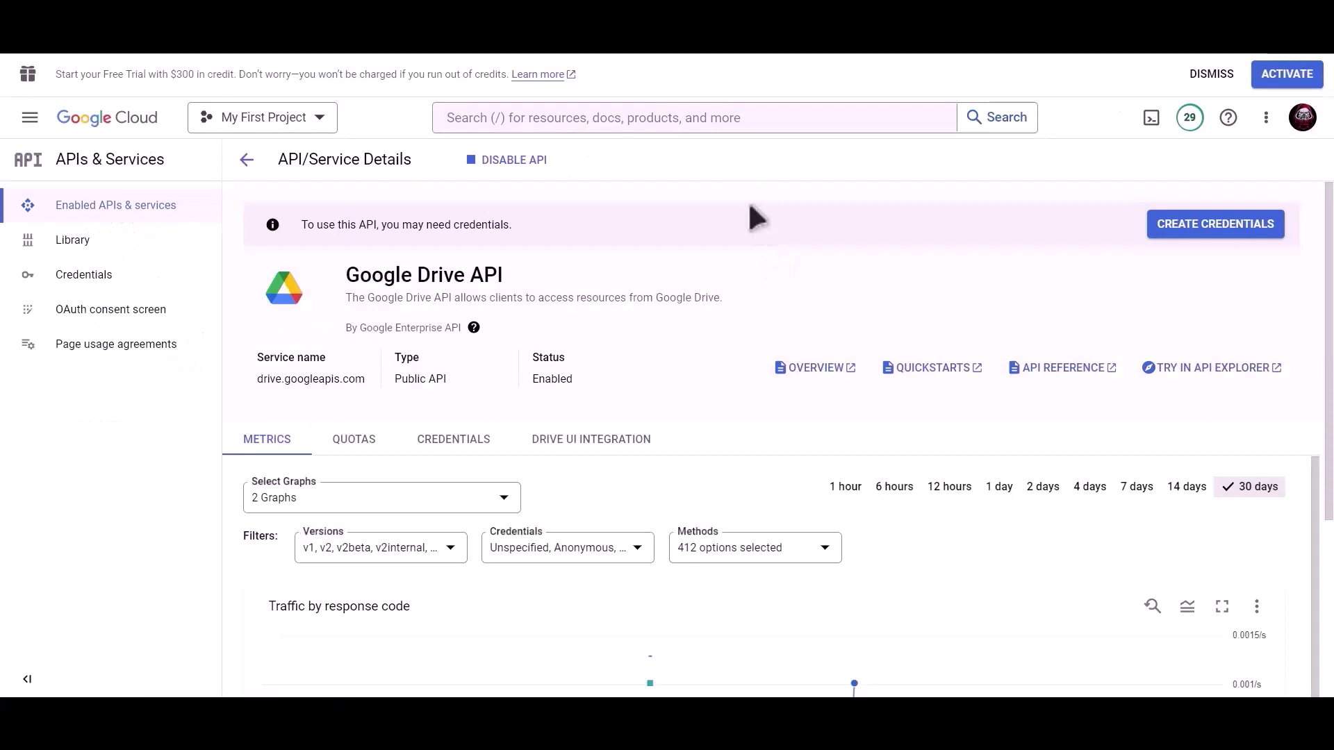
- Enable the Google Sheets API for the same project
left_click(712, 118)
type("gle ")
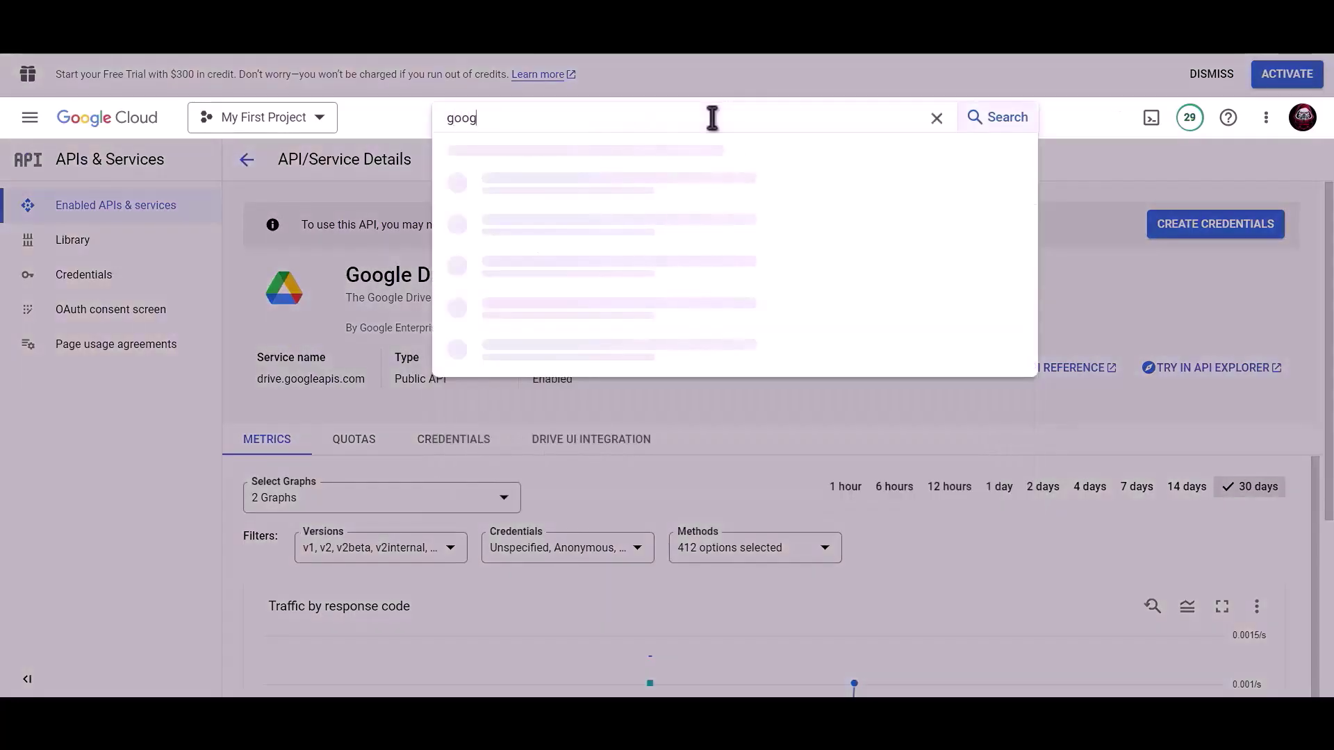
type("sheet")
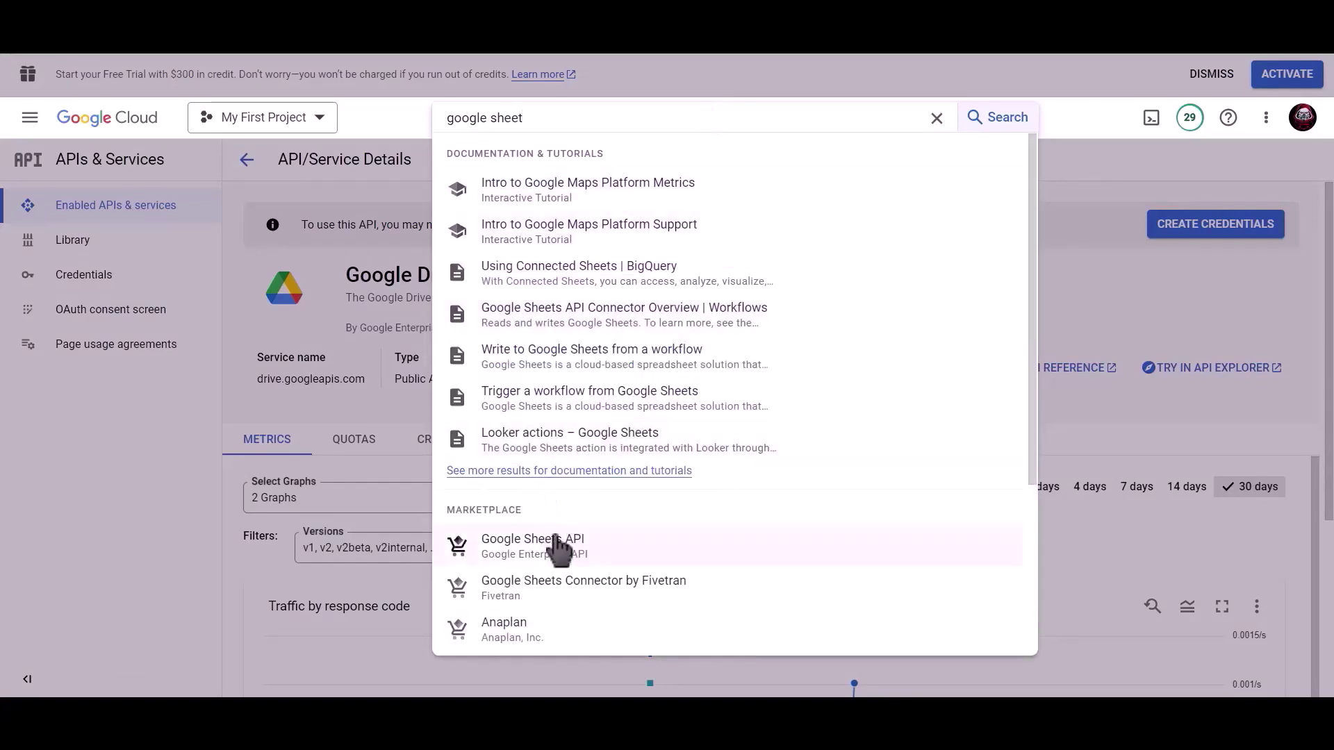
left_click(558, 548)
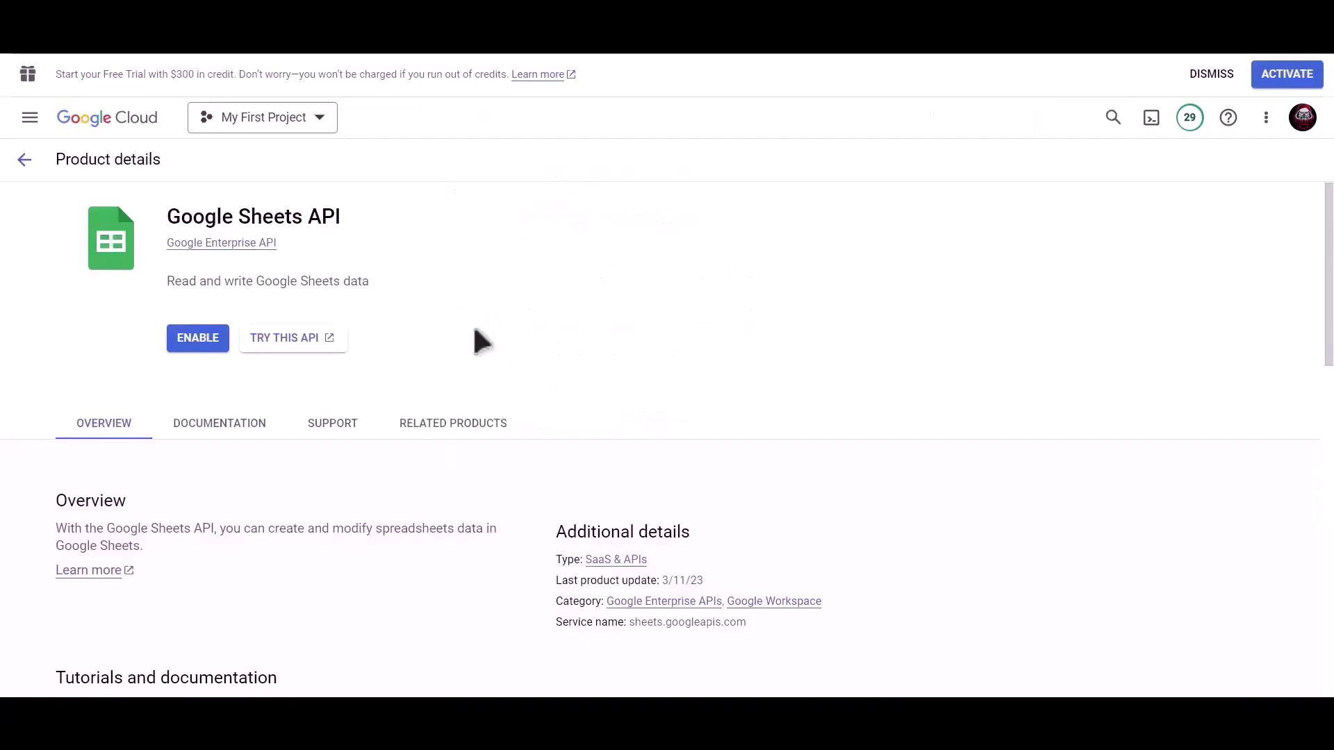
left_click(189, 327)
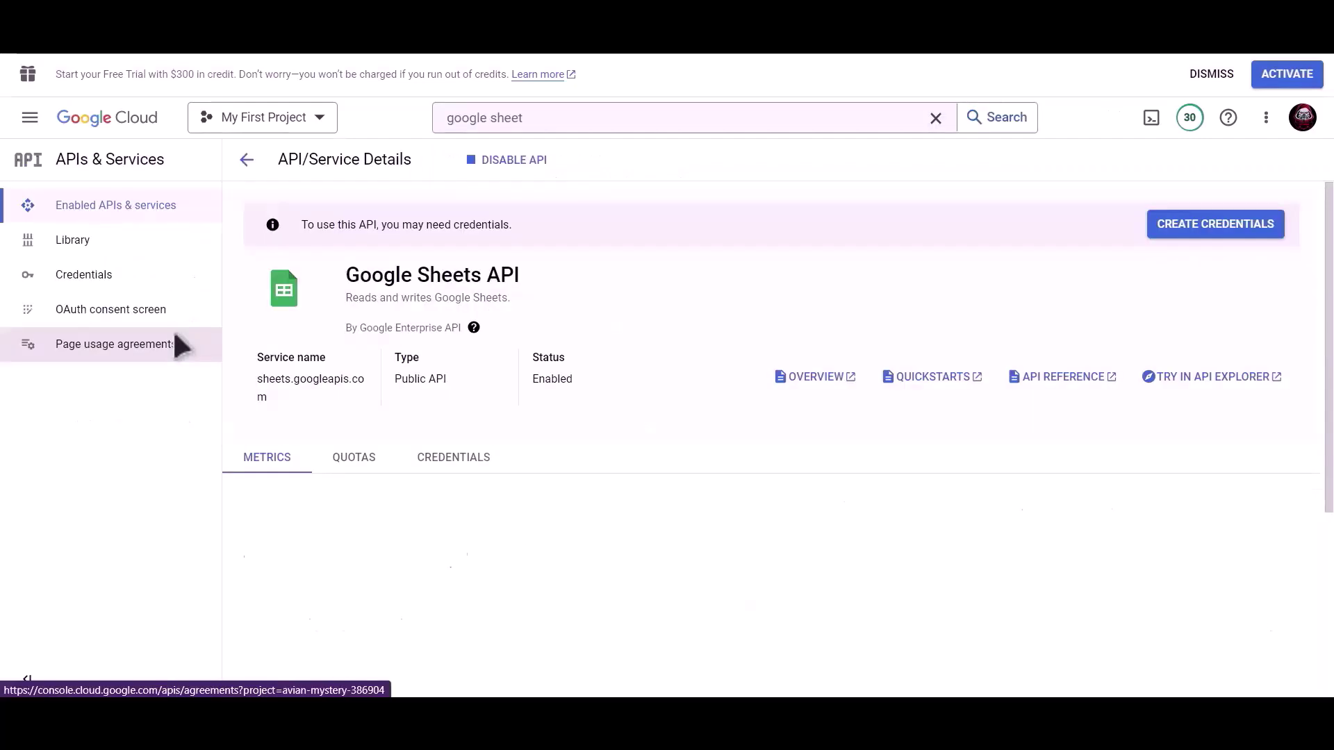
- Start a Web application OAuth client ID named 'Bit Integrations'
left_click(120, 281)
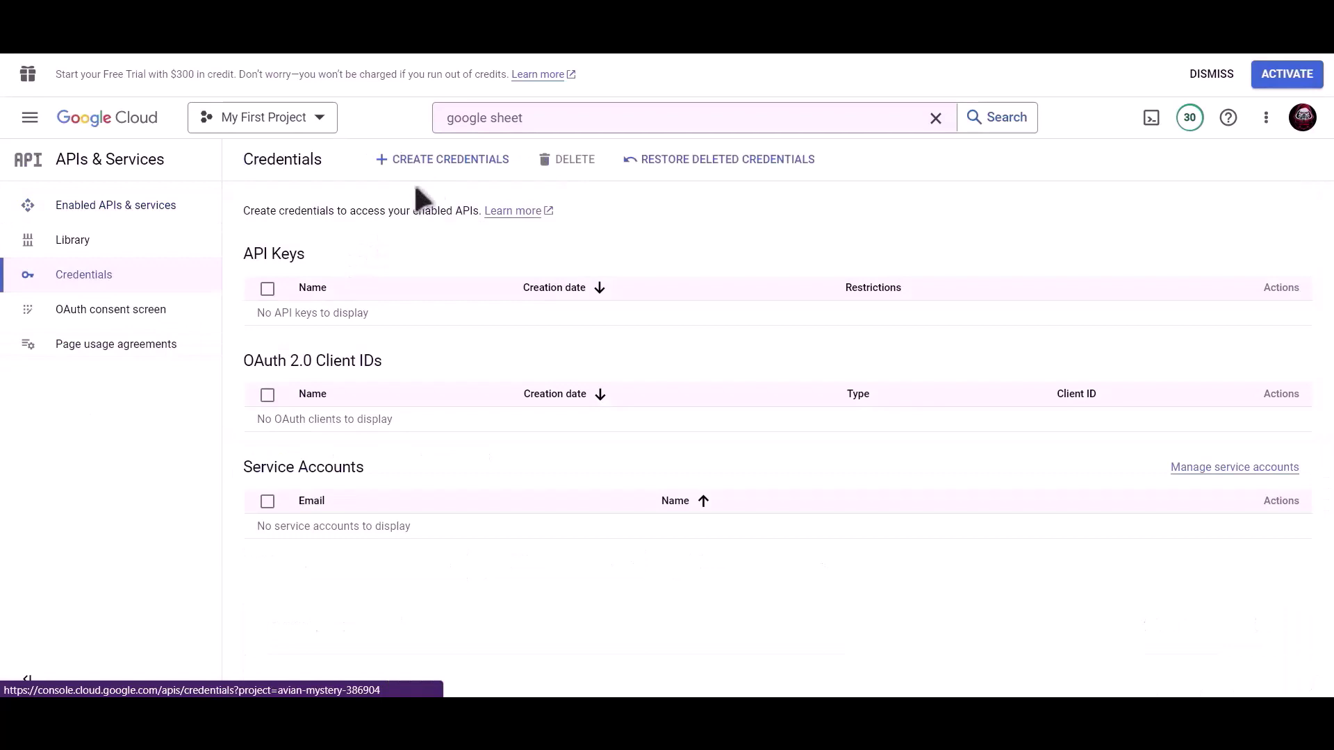
left_click(457, 173)
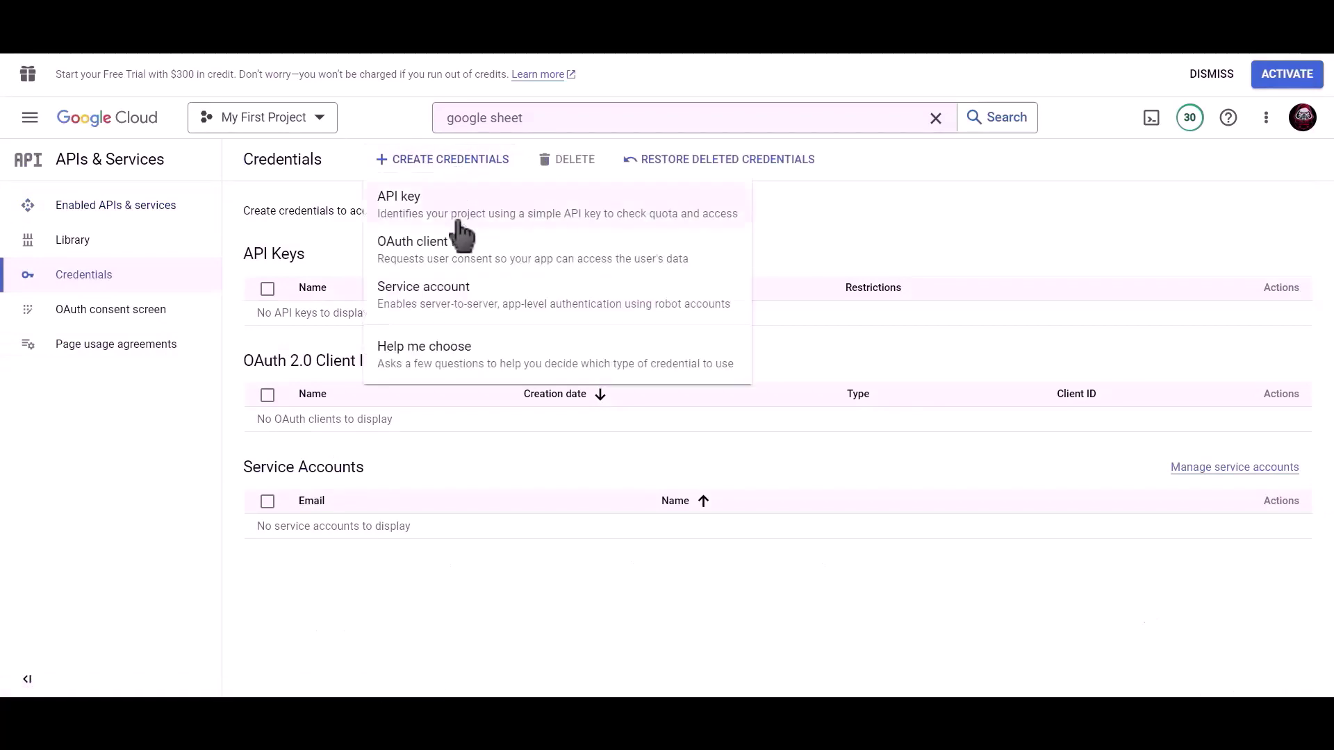
left_click(518, 263)
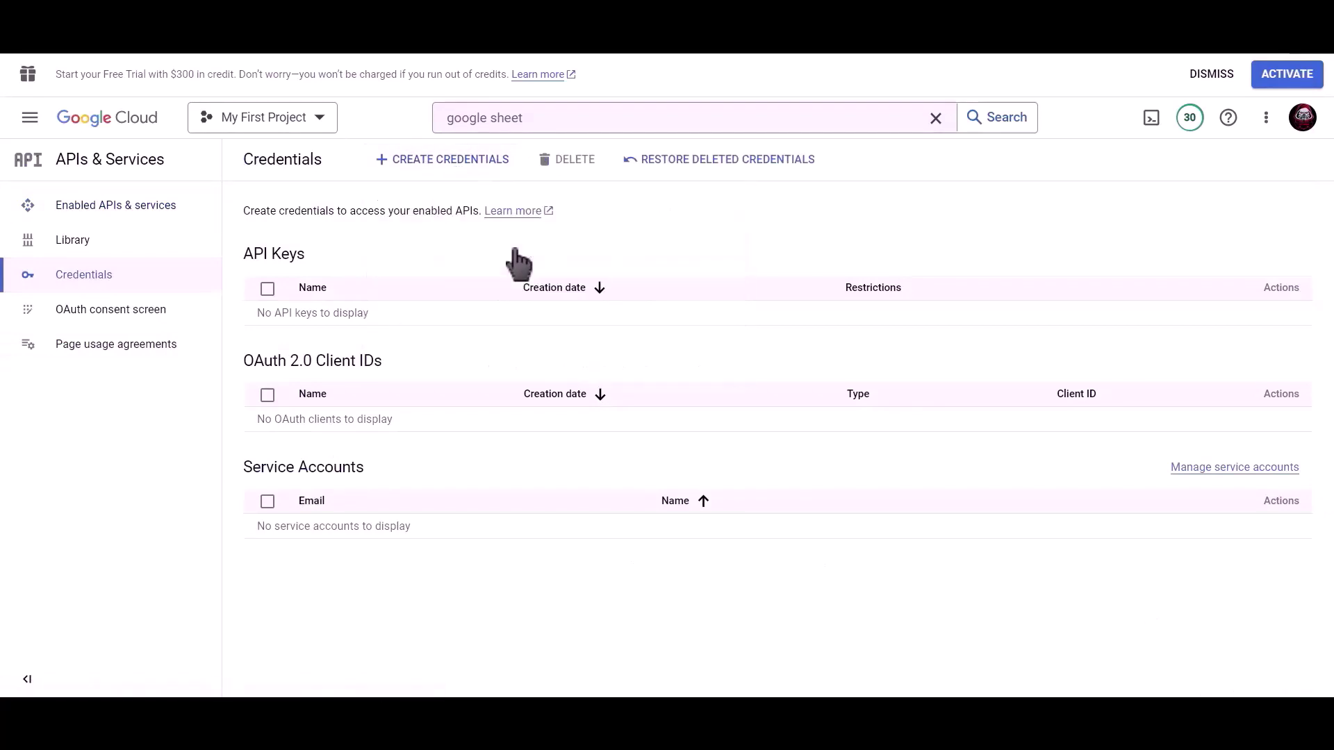
left_click(412, 295)
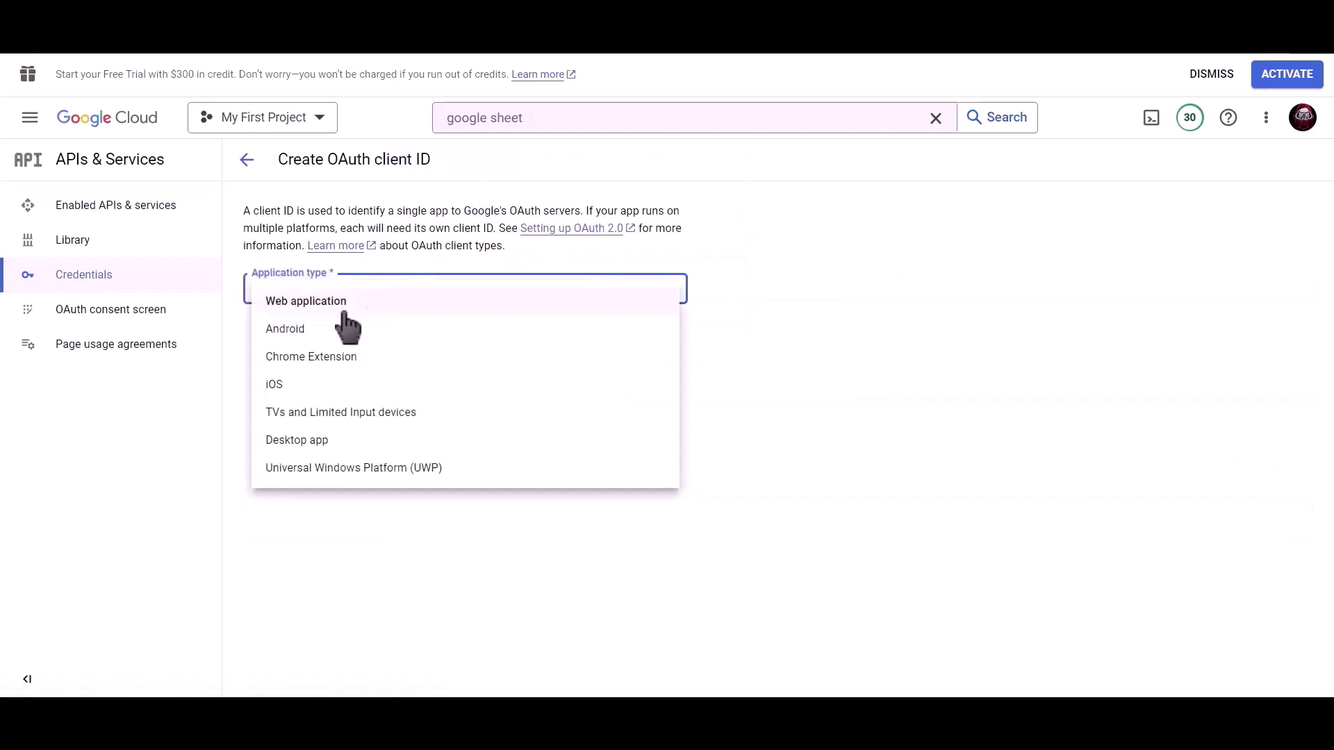
left_click(430, 306)
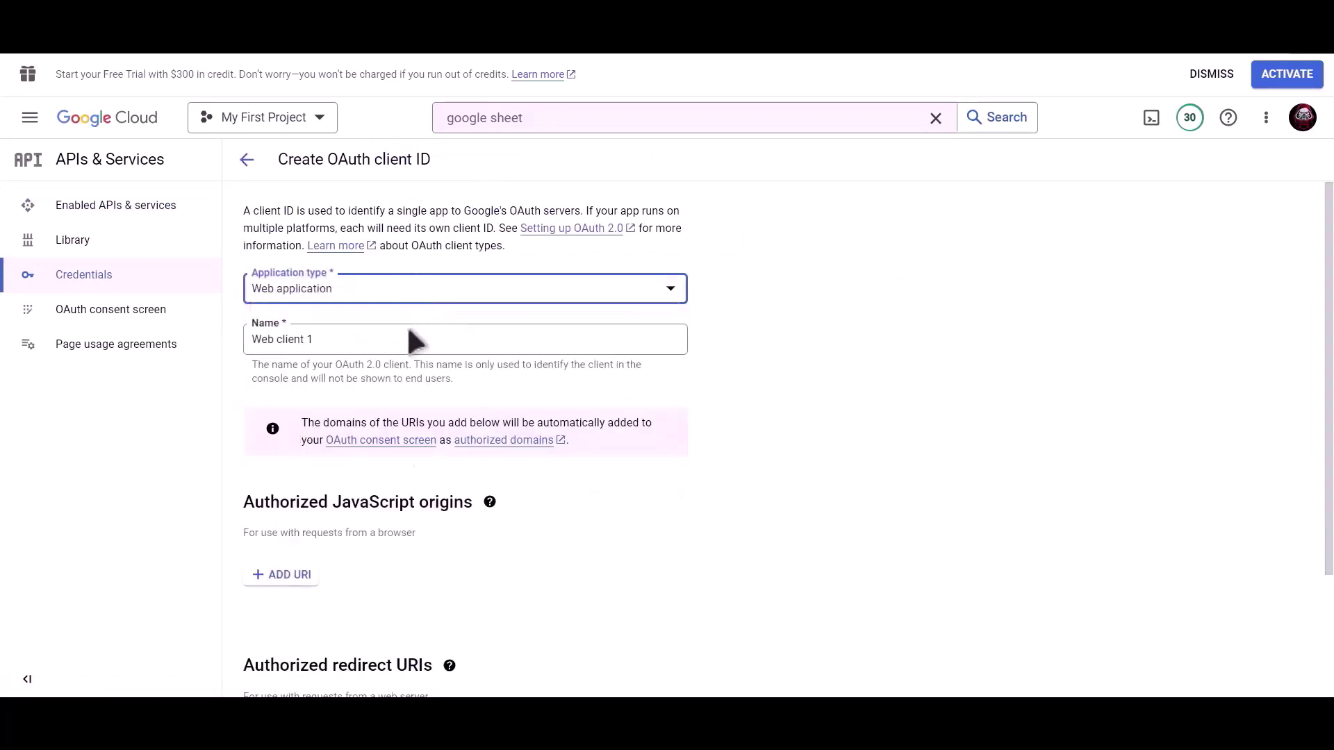
left_click_drag(402, 339, 248, 339)
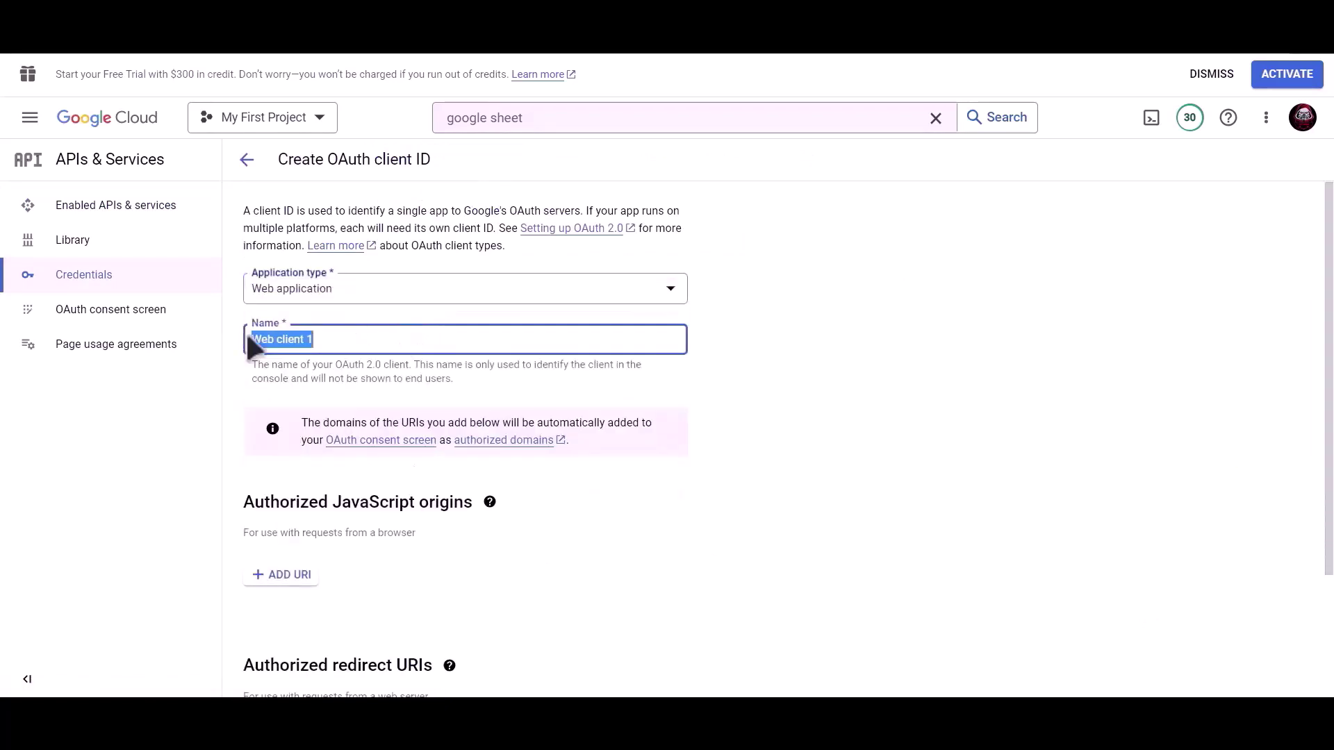
type("Bit Integ")
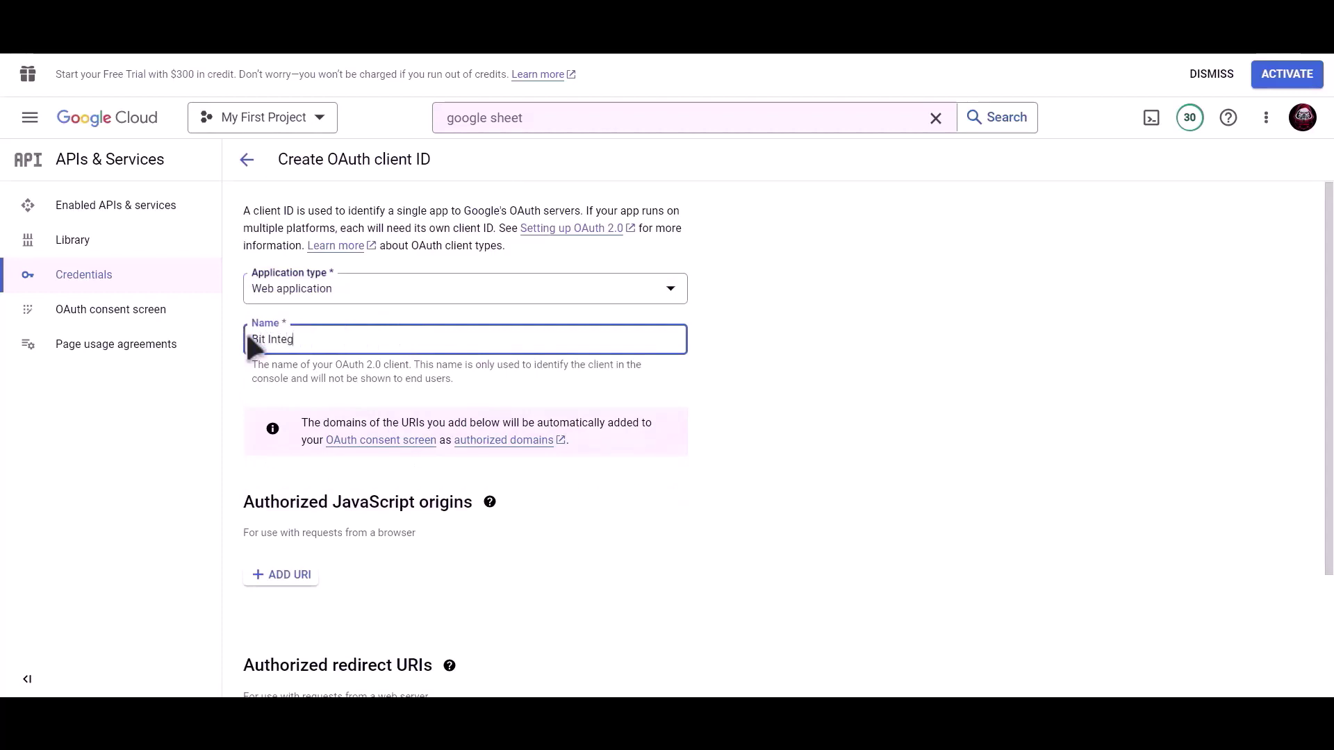
type("rations")
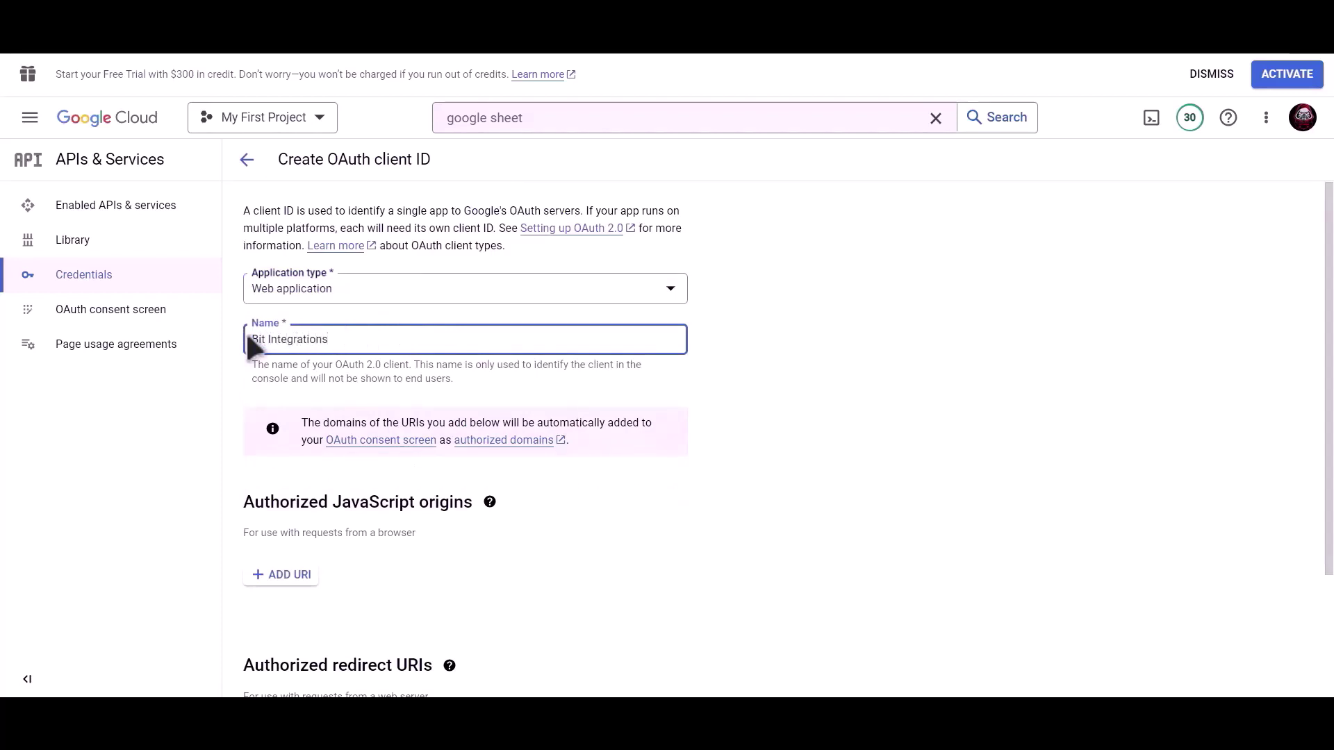
- Add the plugin's authorized redirect URI and create the OAuth client
scroll(468, 361, "down", 3)
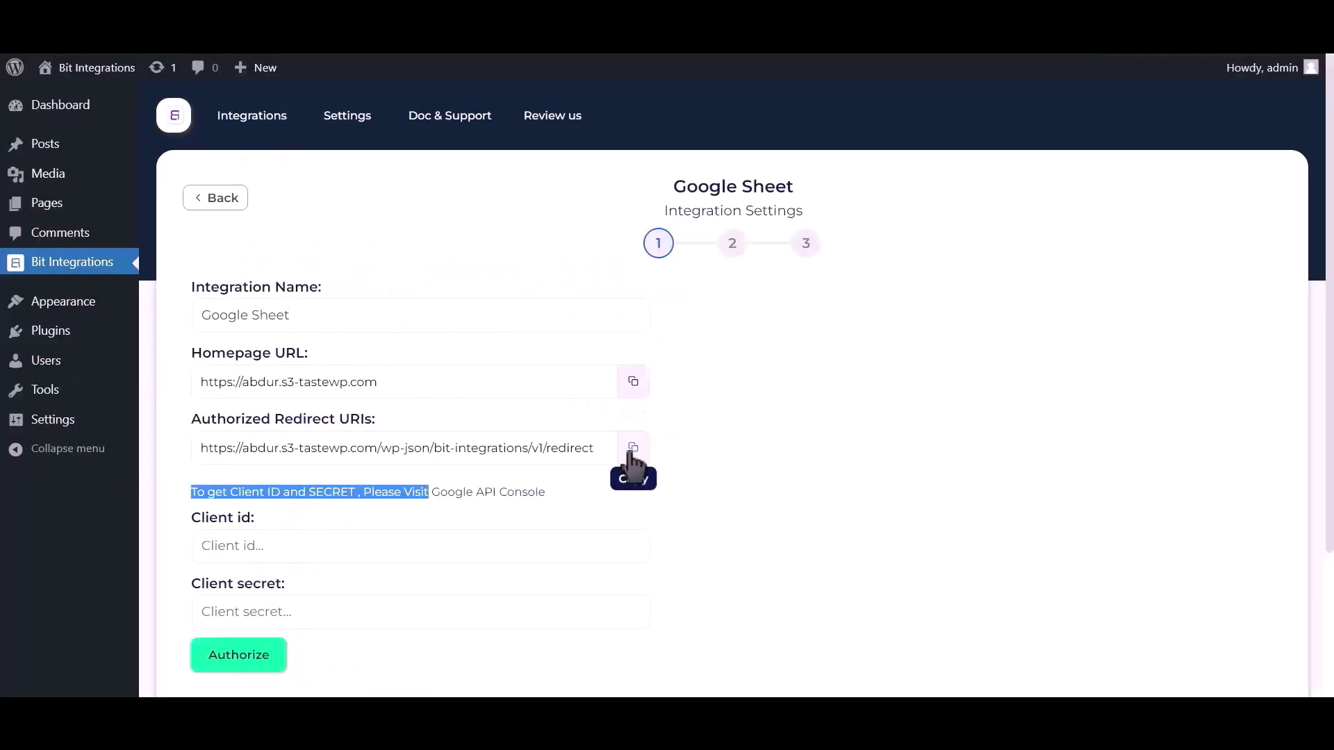
left_click(633, 458)
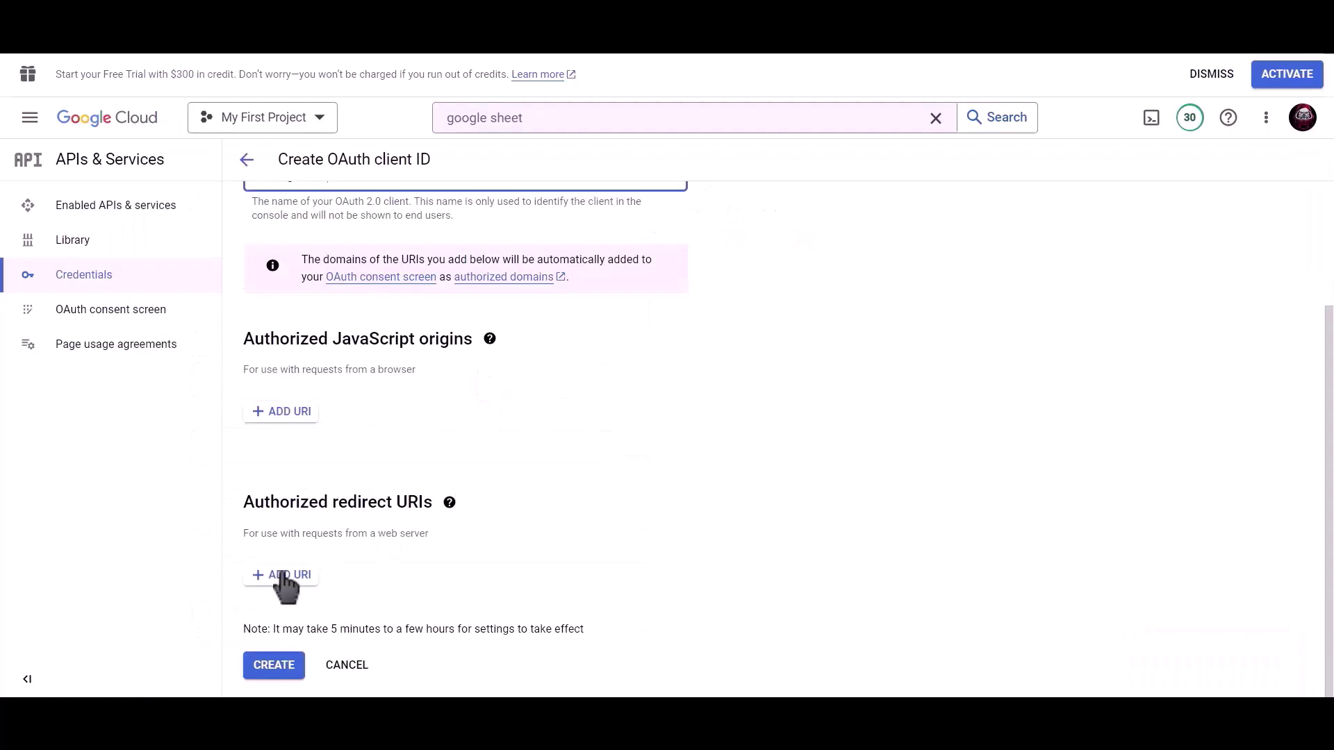
left_click(284, 577)
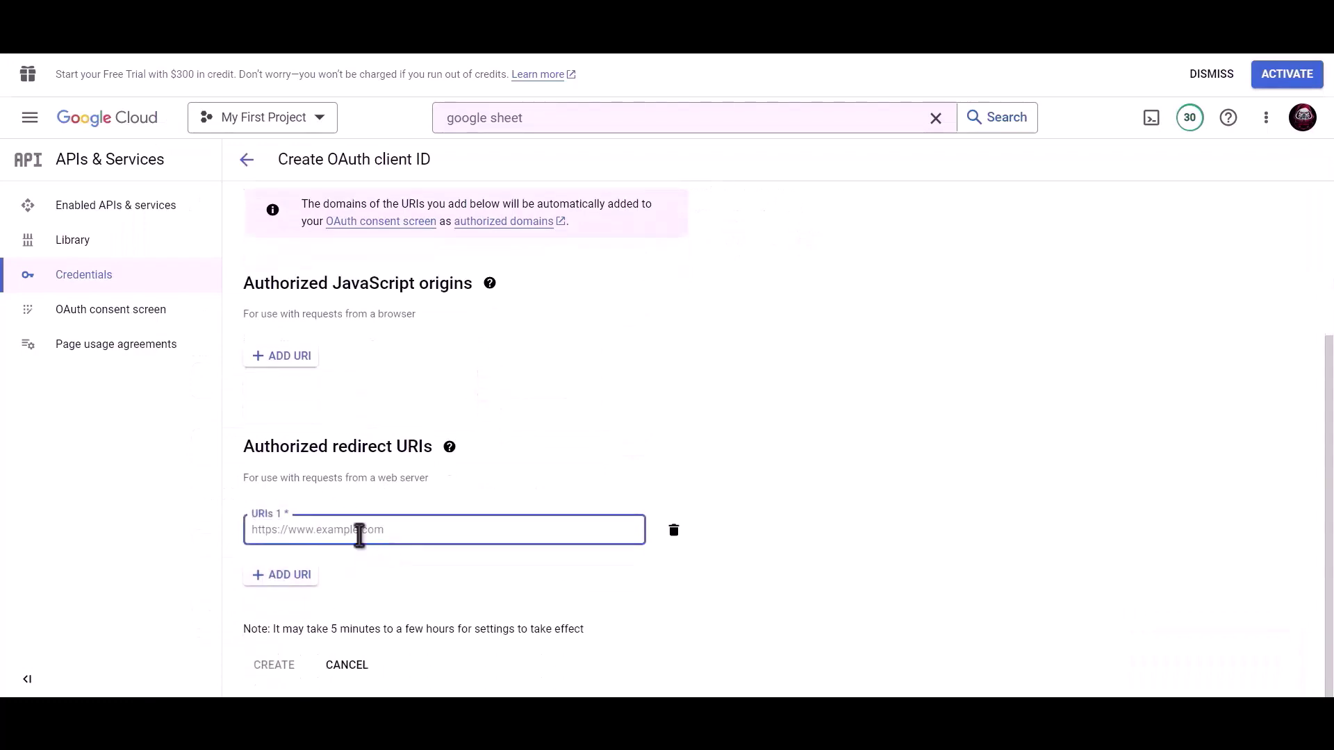
key("ctrl+v")
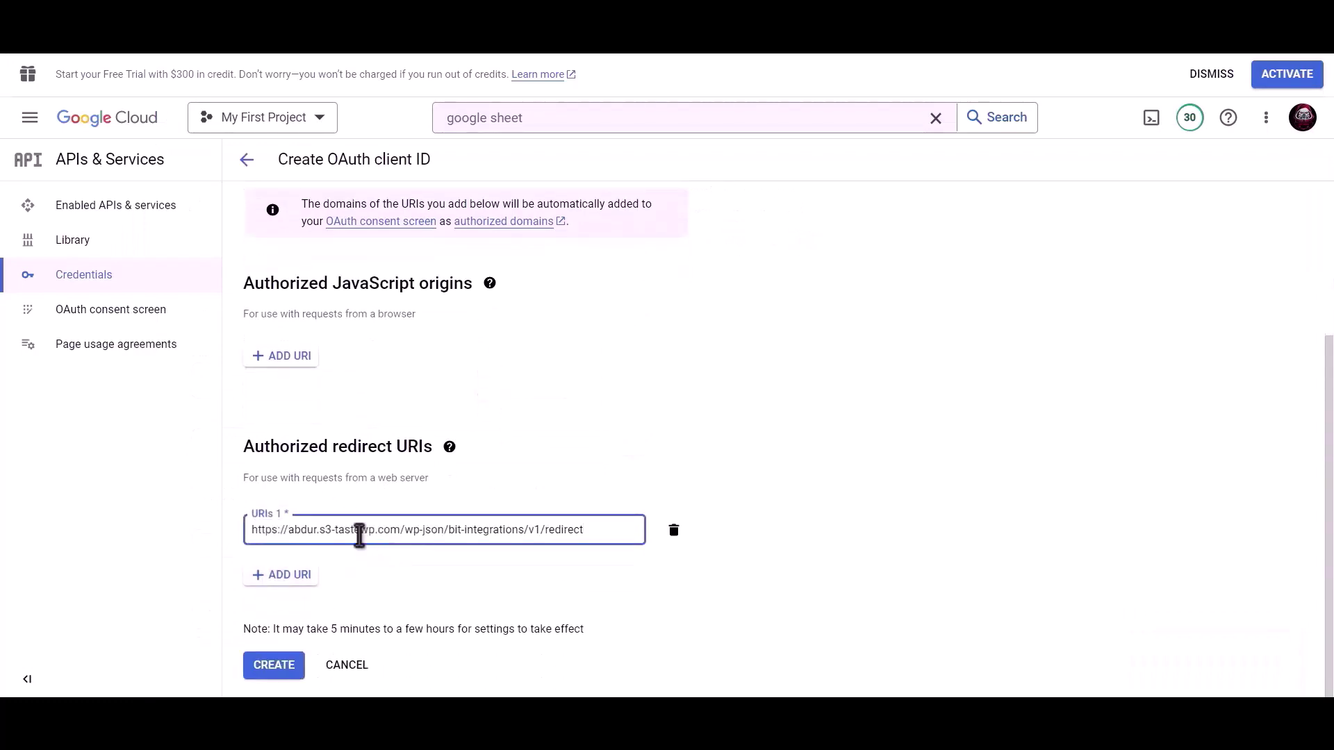
left_click(274, 671)
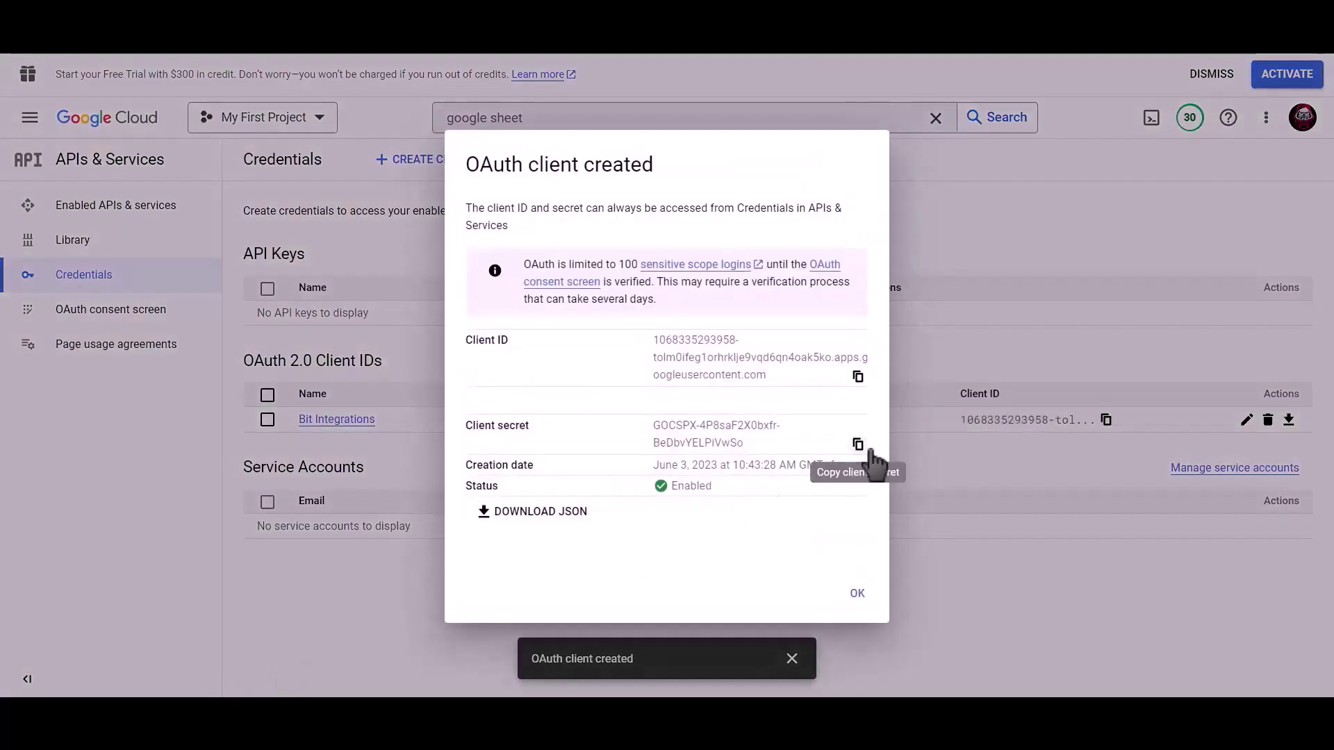
- Copy the new client ID and secret into Bit Integrations' Client id and Client secret fields
left_click(859, 377)
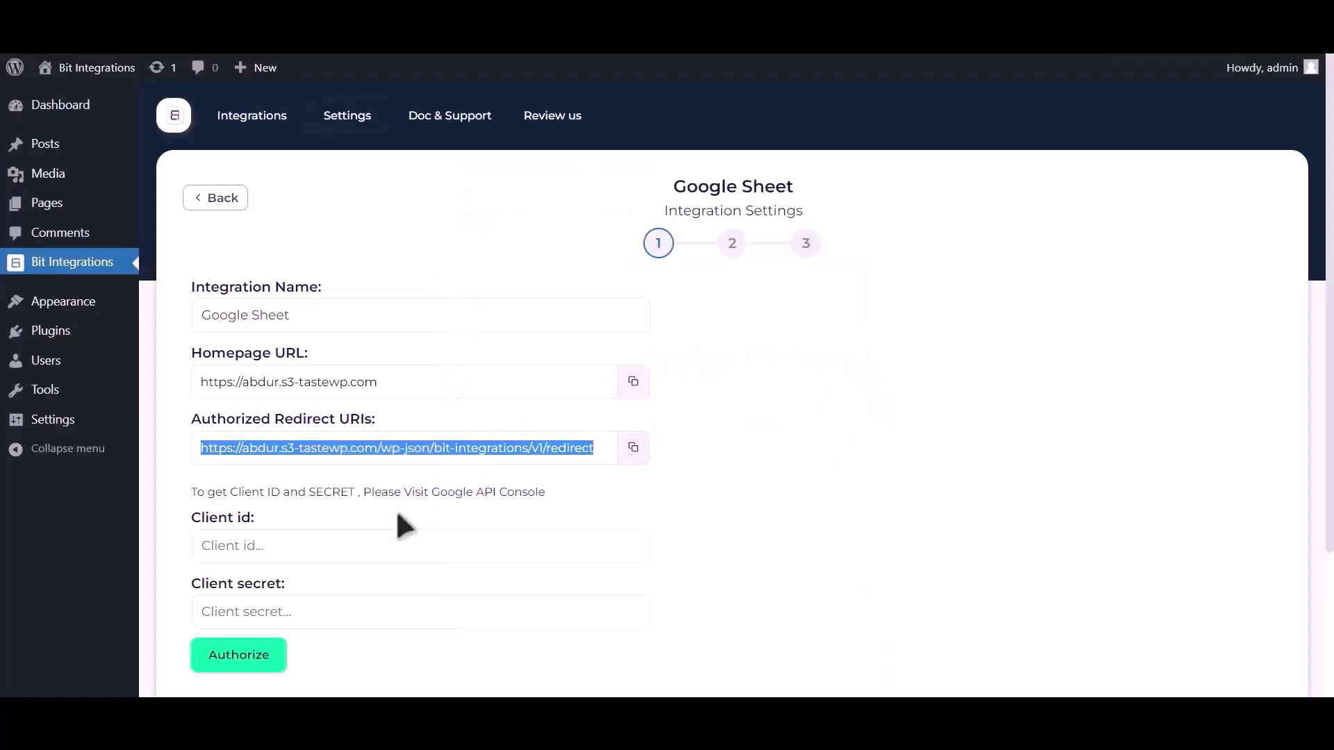
left_click(331, 543)
key("ctrl+v")
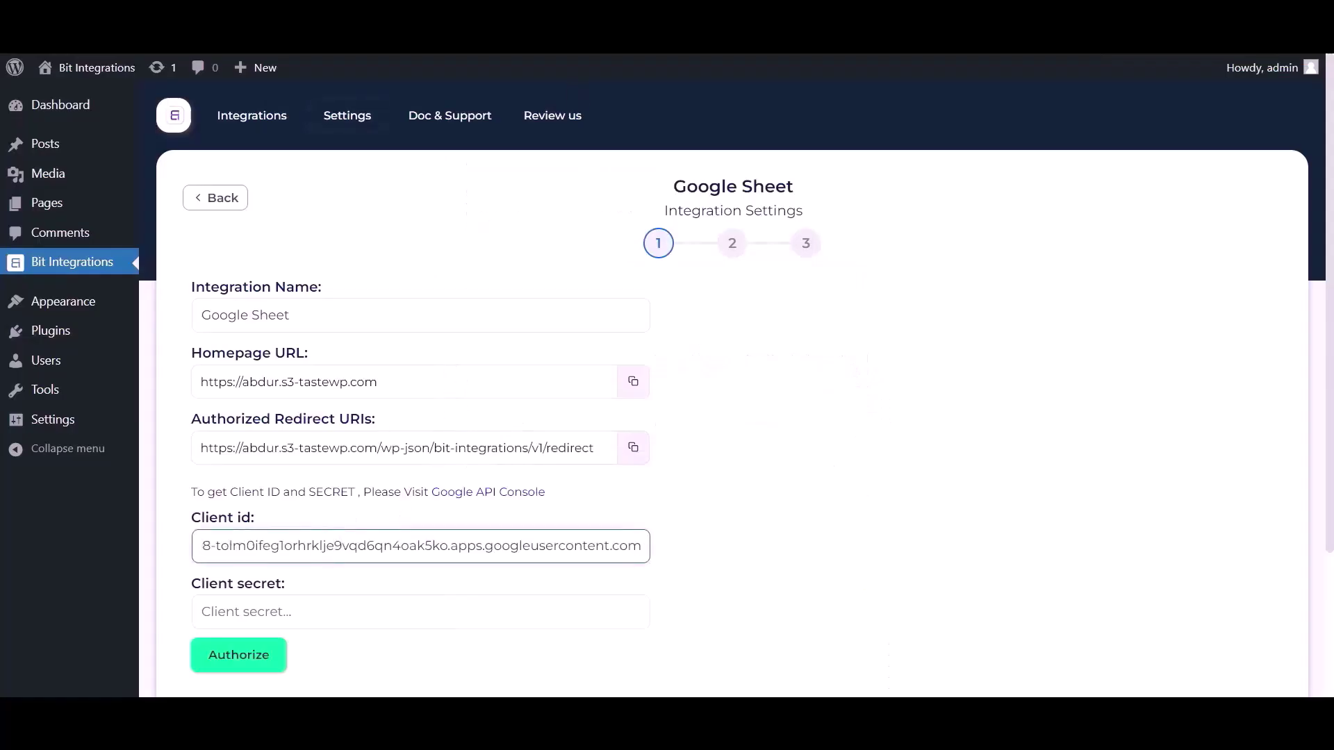
key("alt+Tab")
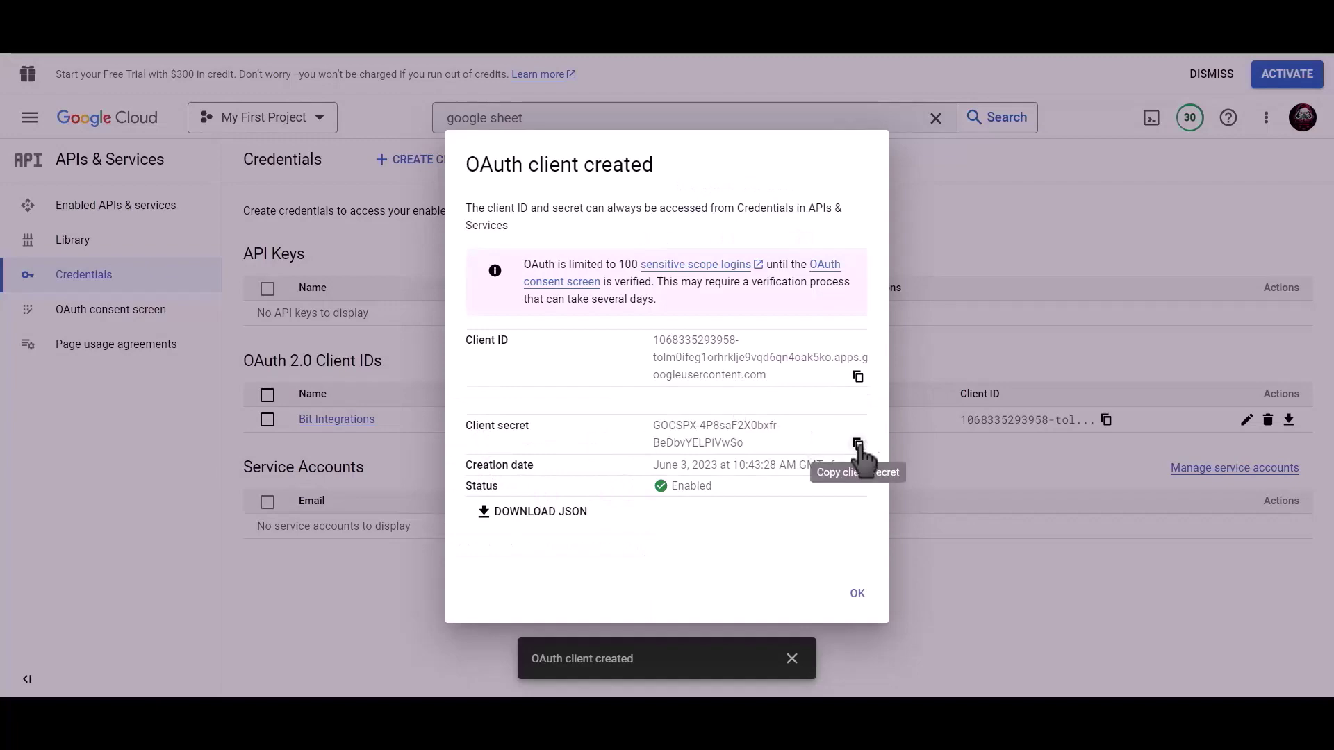
left_click(858, 445)
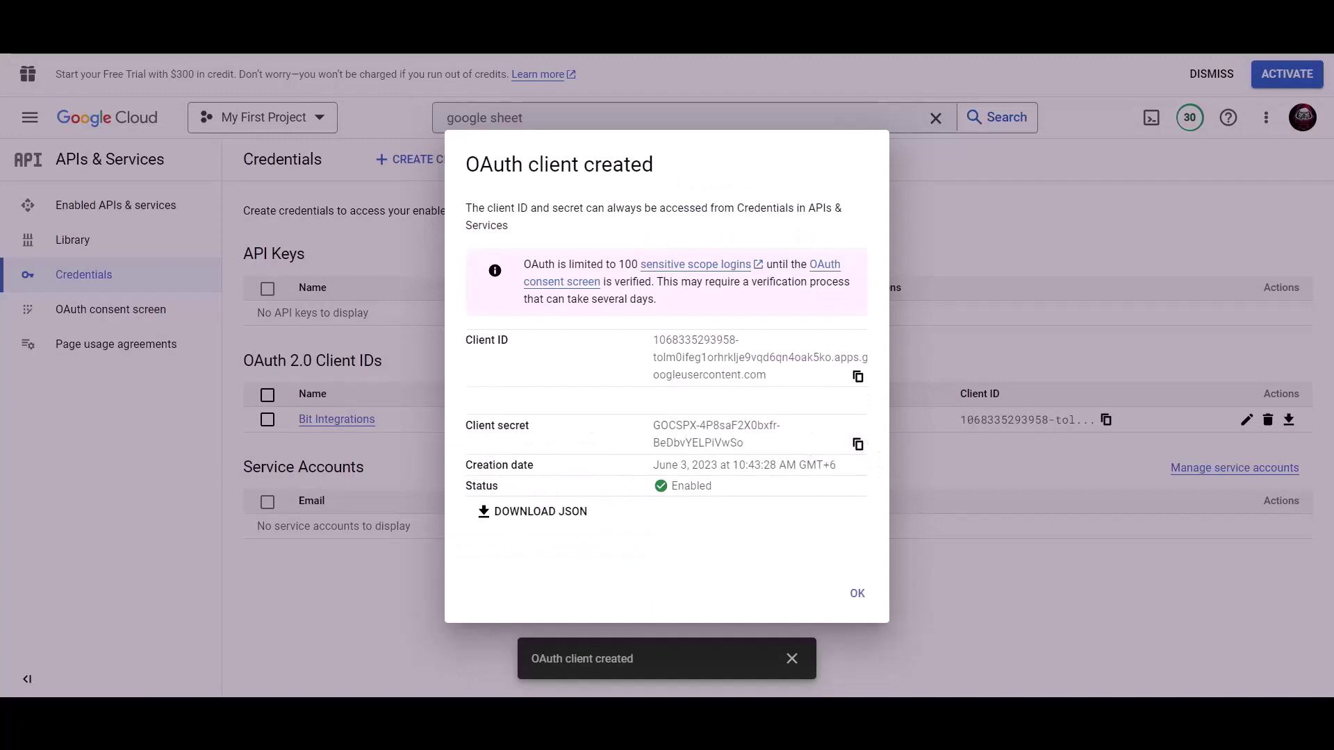
key("alt+Tab")
left_click(298, 610)
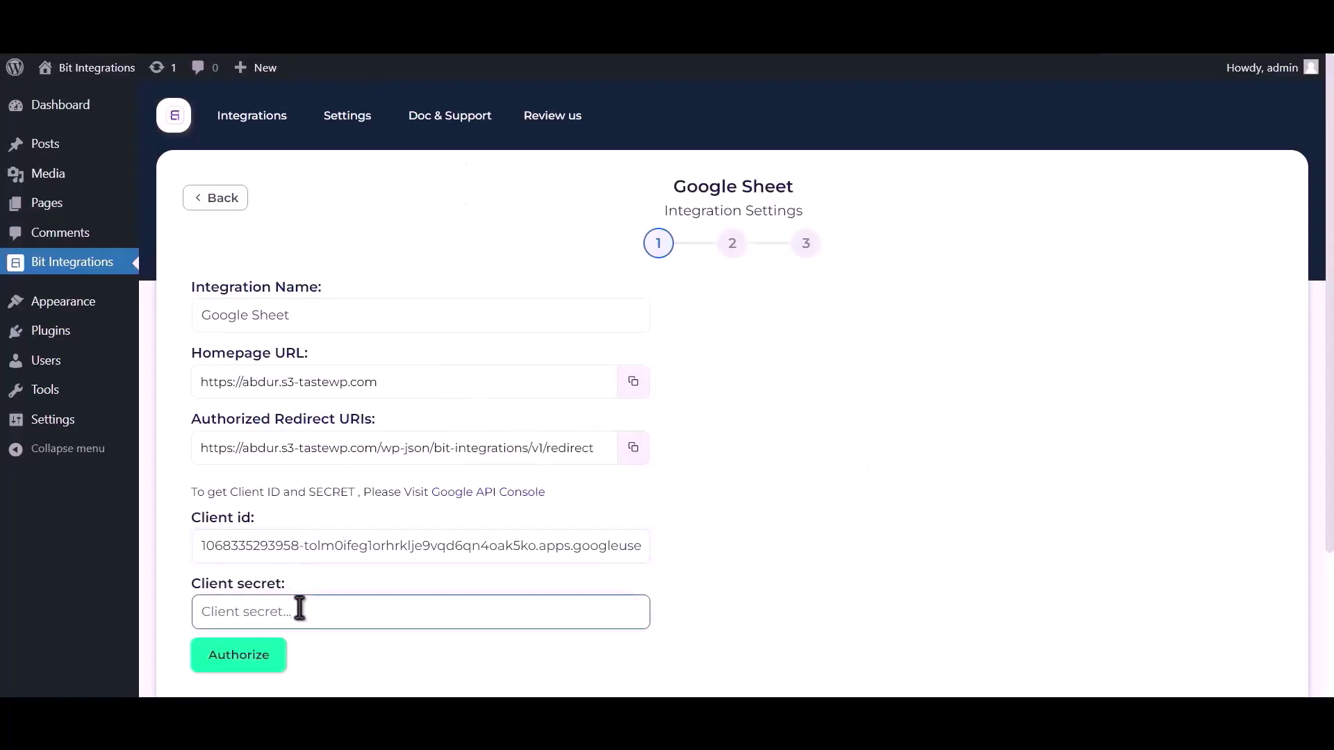
key("ctrl+v")
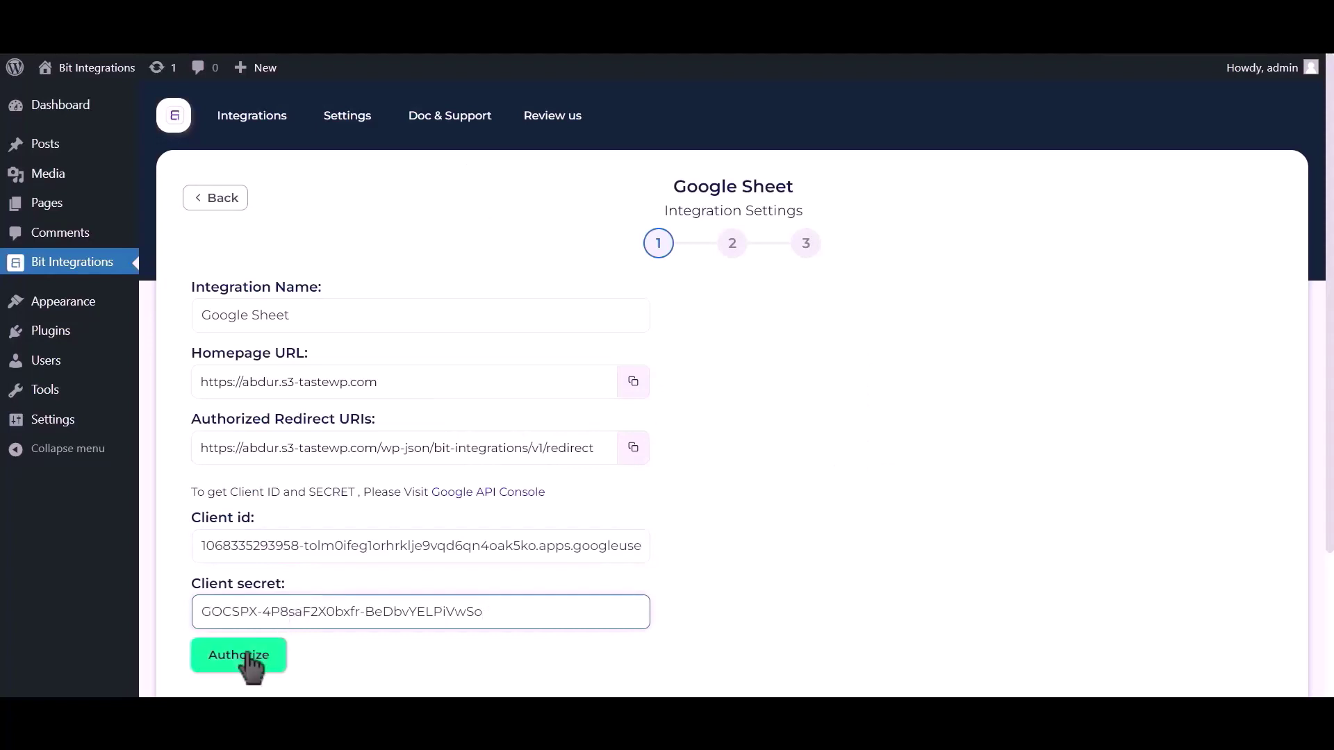
- Authorize Google access with the chosen account, proceeding past the unverified-app warning
left_click(248, 660)
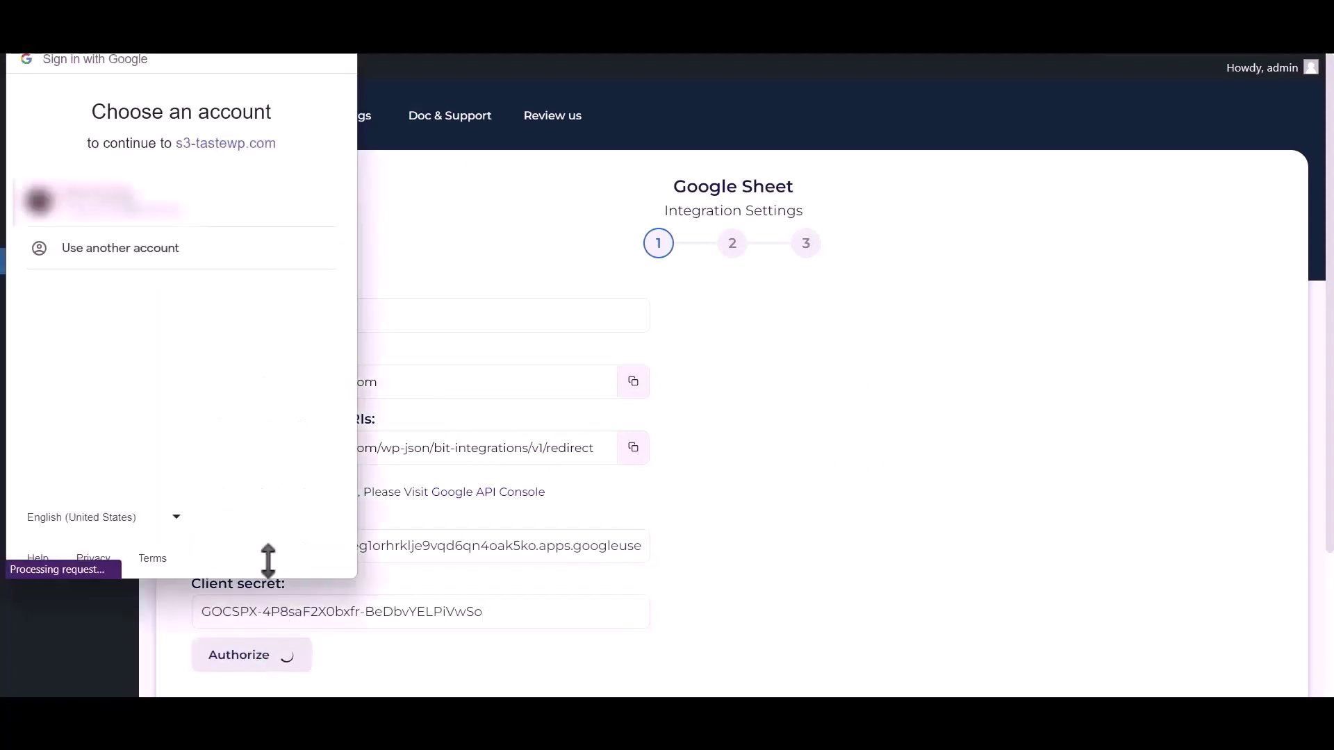
left_click(165, 212)
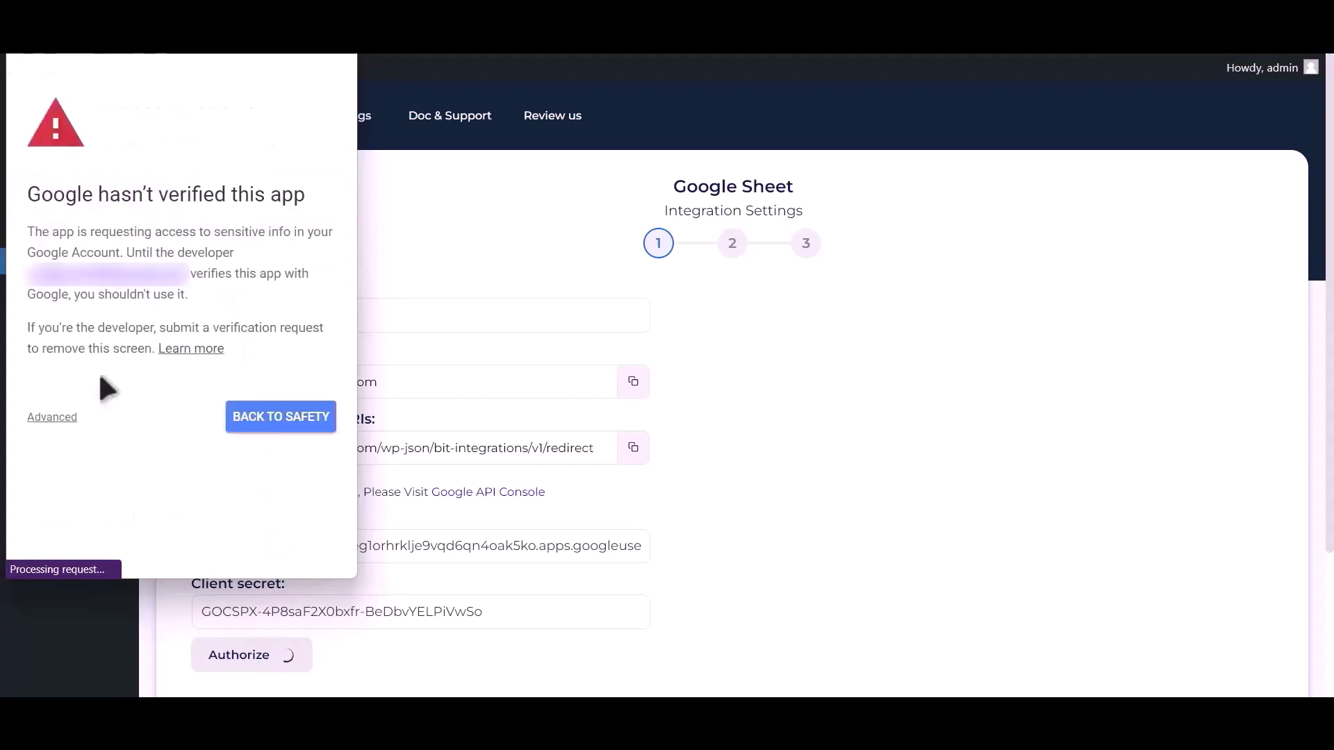
left_click(58, 418)
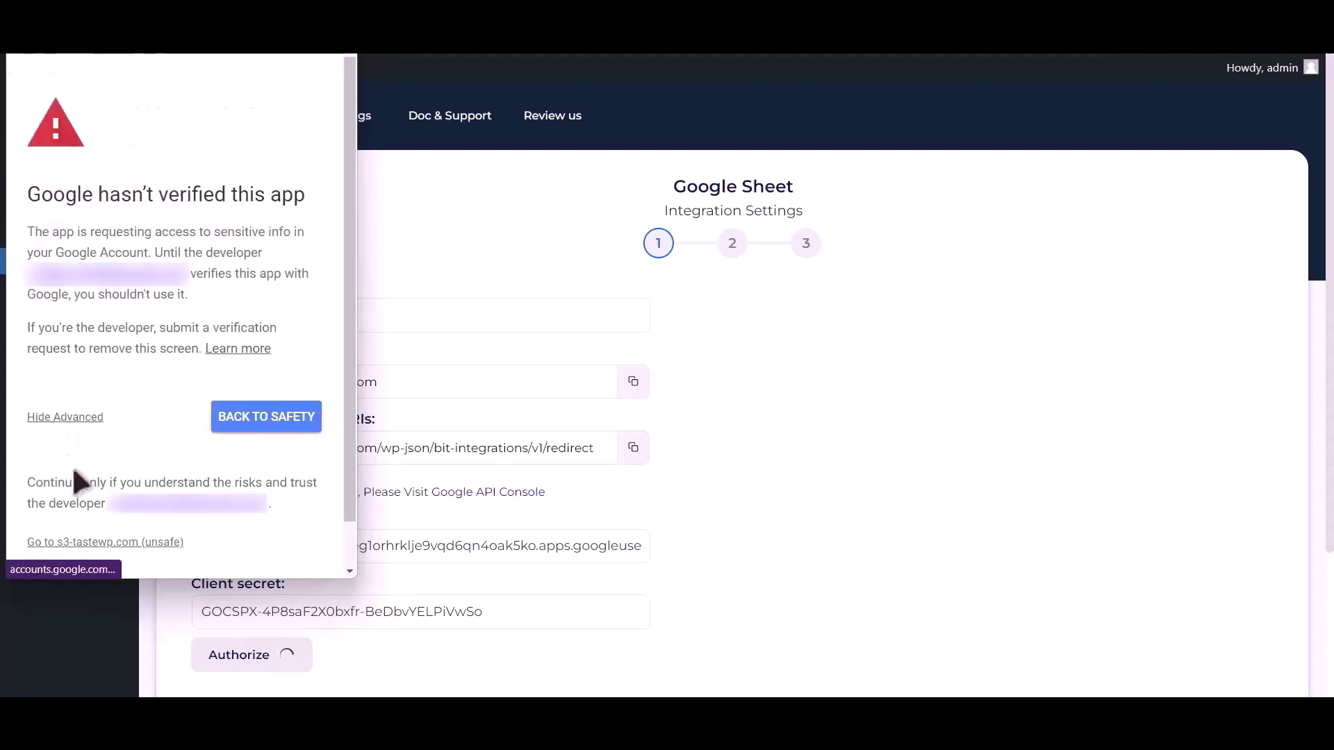
left_click(101, 543)
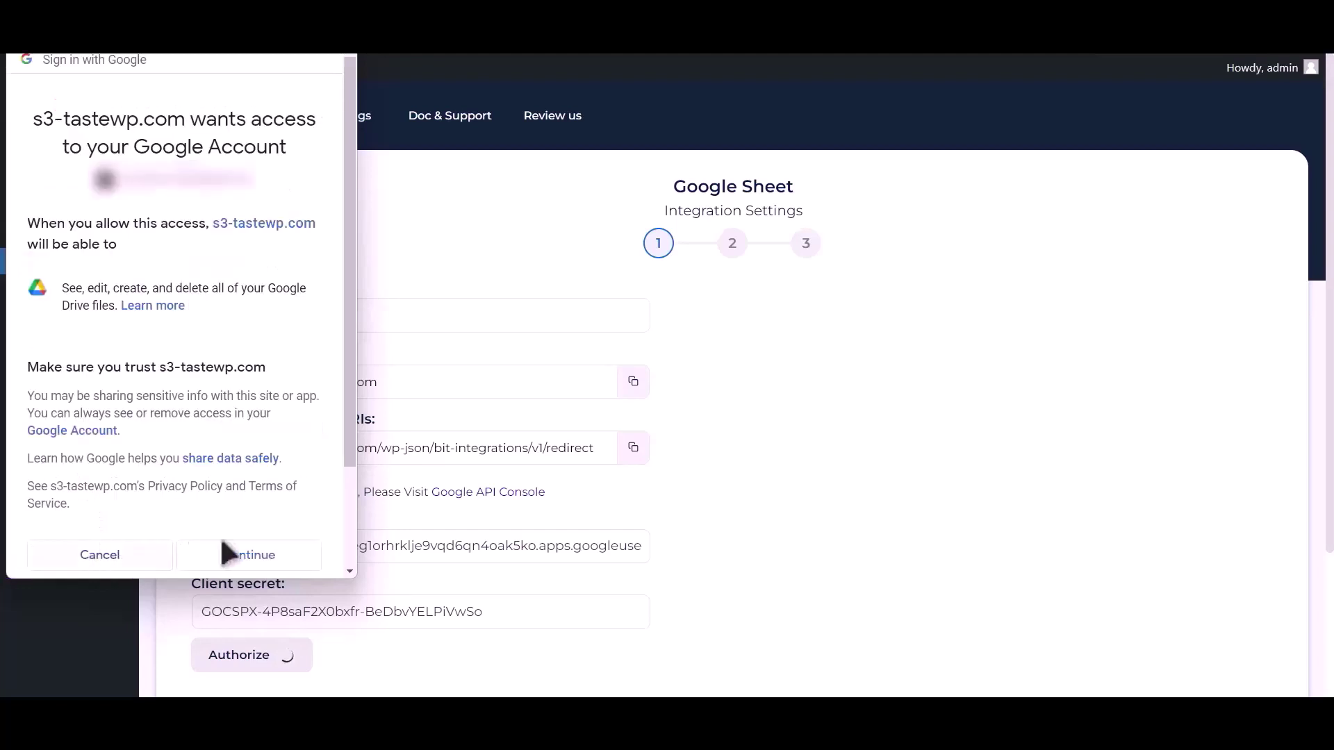
left_click(248, 553)
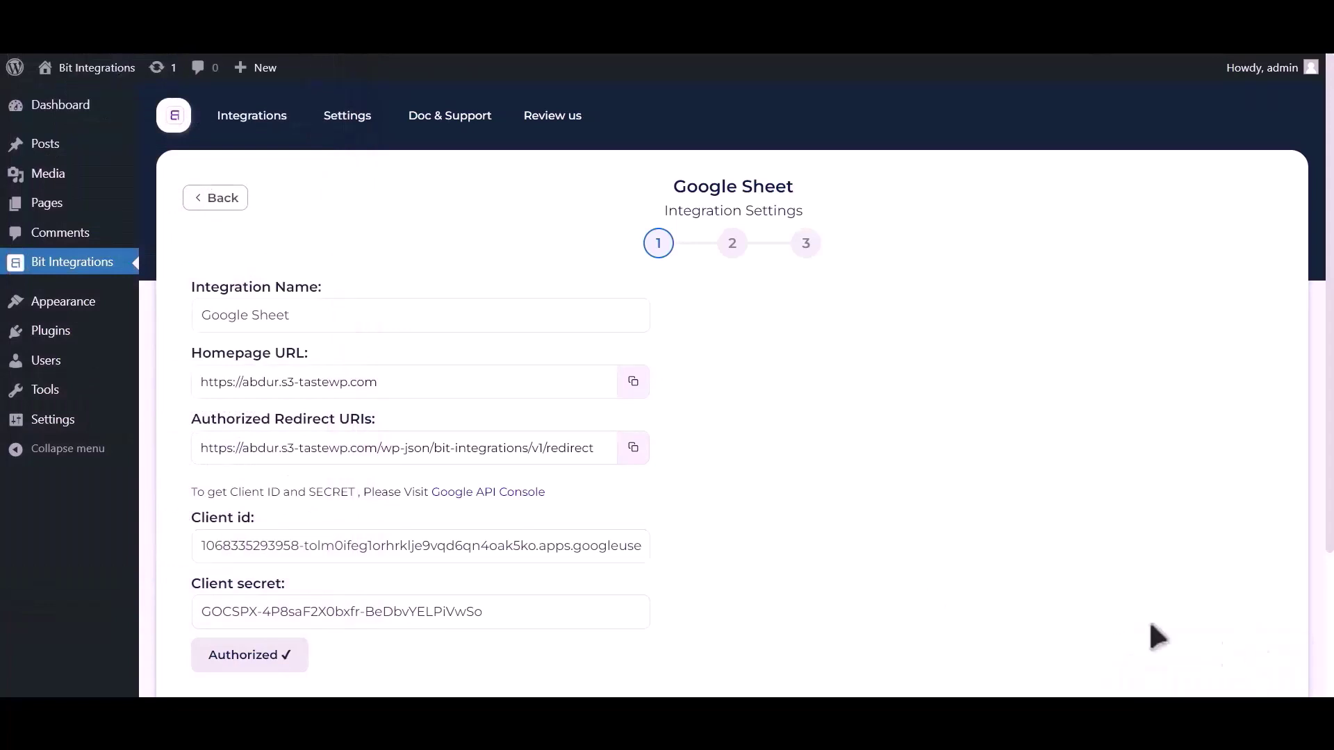
- Target spreadsheet Post_Google_Sheet with worksheet Sheet1
scroll(954, 490, "down", 3)
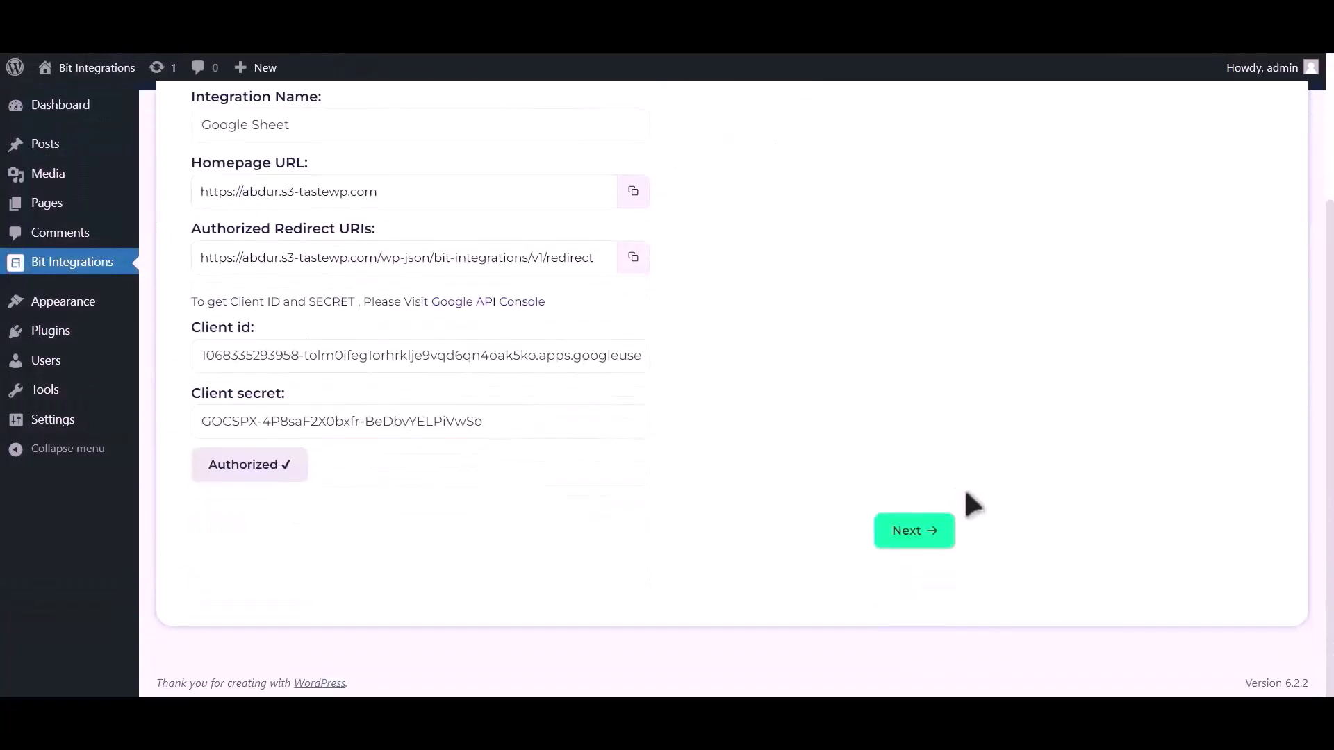
left_click(922, 530)
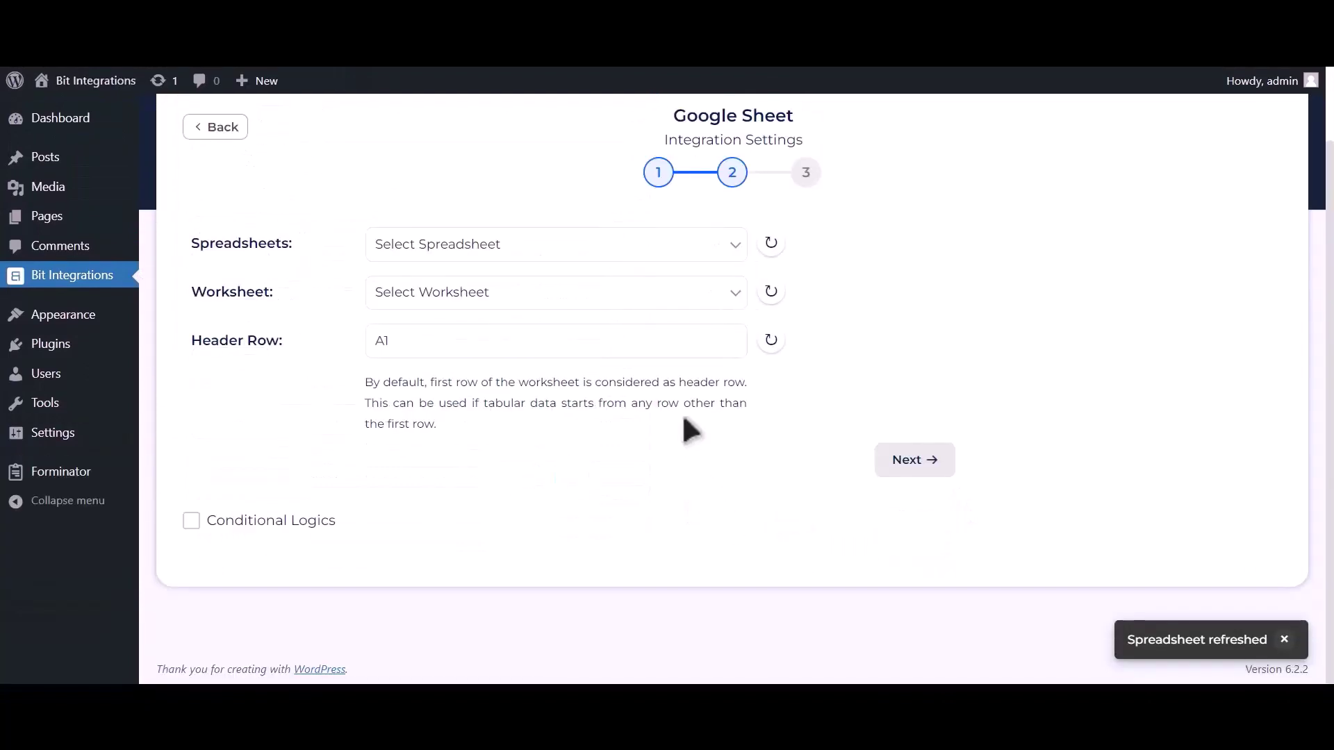
left_click(623, 253)
left_click(585, 286)
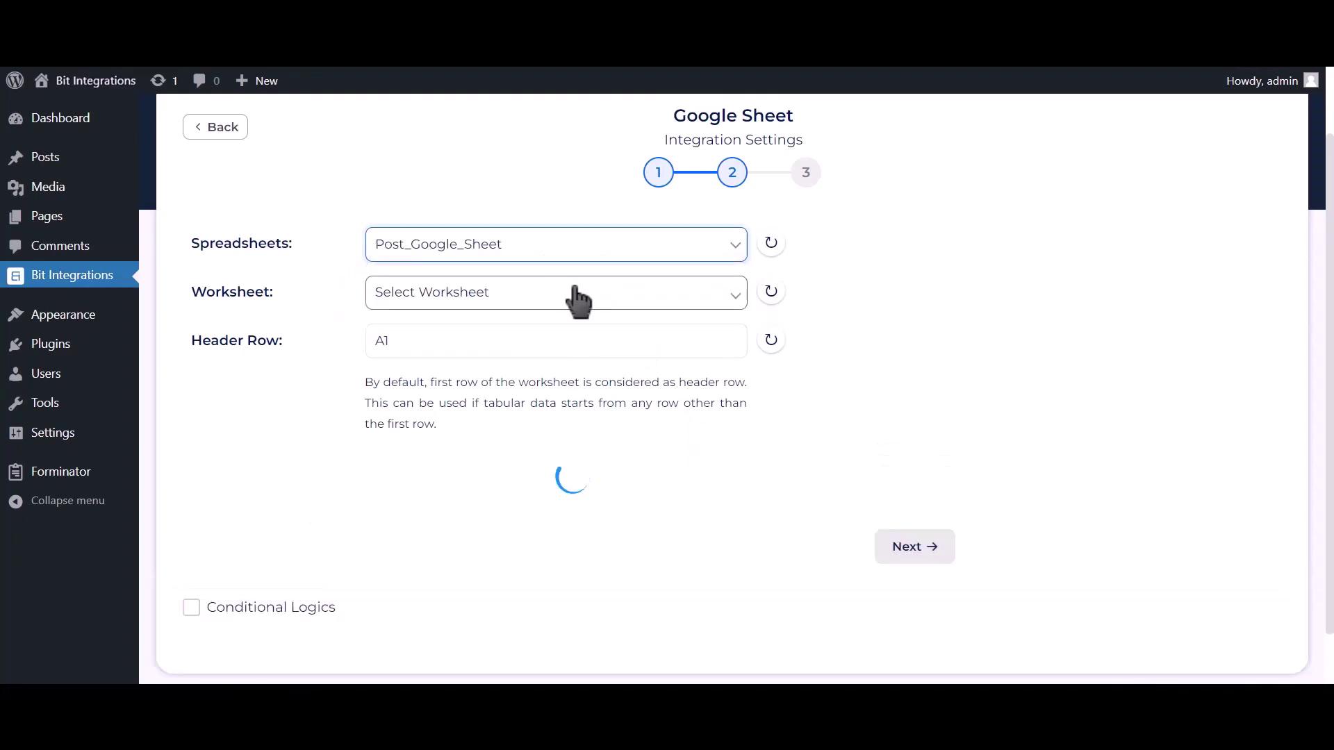
left_click(567, 297)
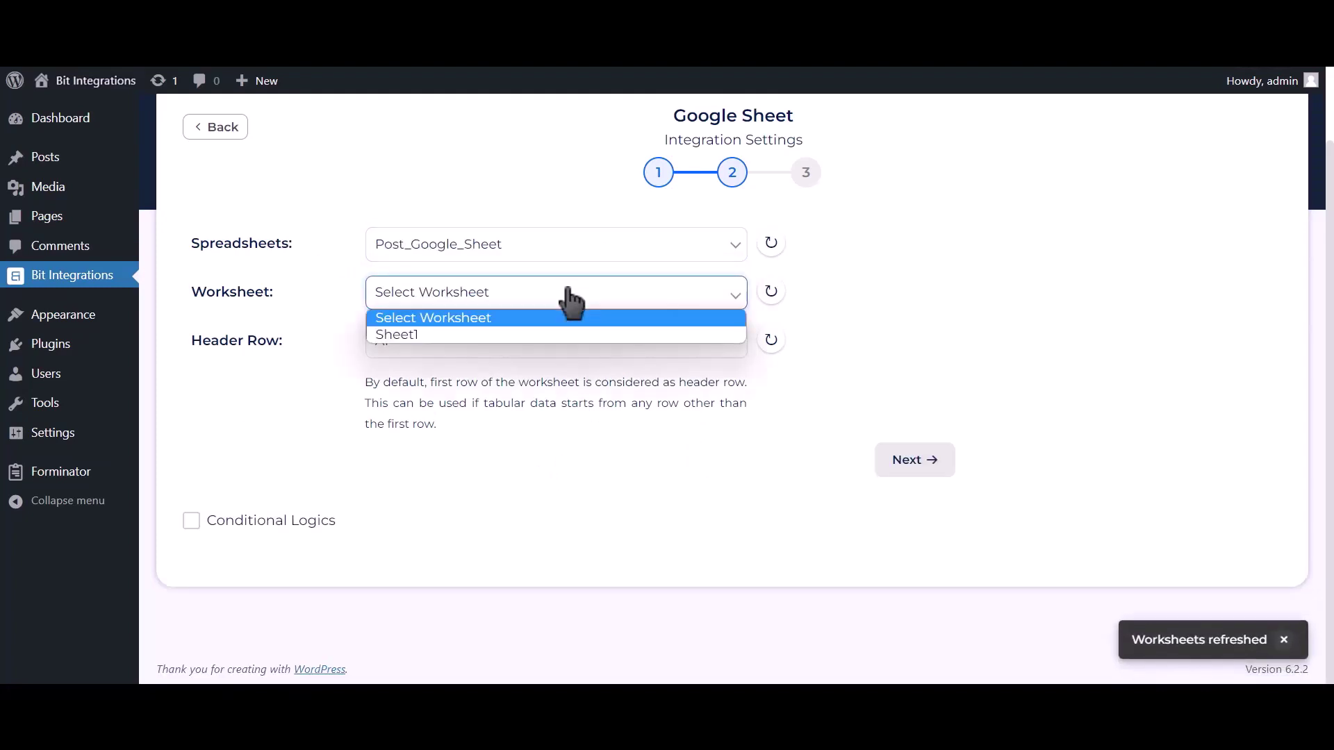
left_click(465, 329)
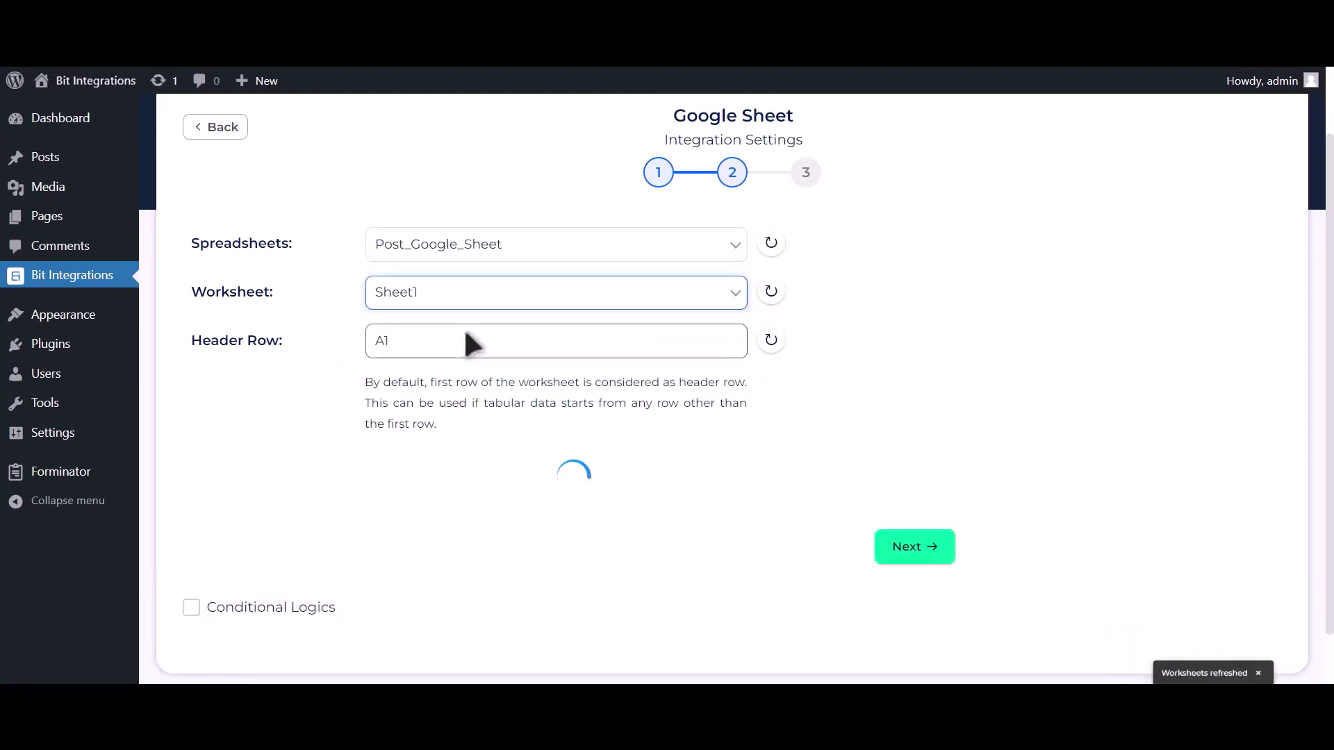
- Load the sheet headers from A1 and map form field Name-1 to the Name column
left_click(470, 335)
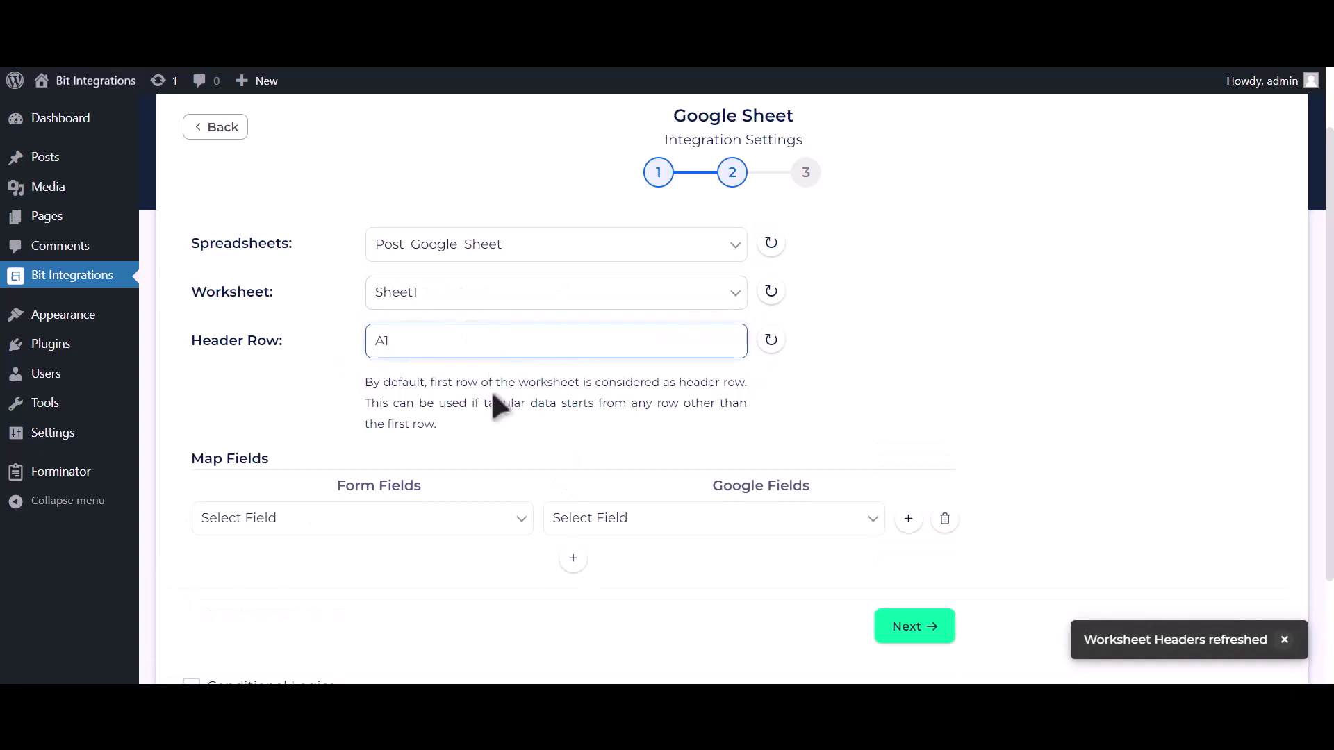
scroll(499, 406, "down", 2)
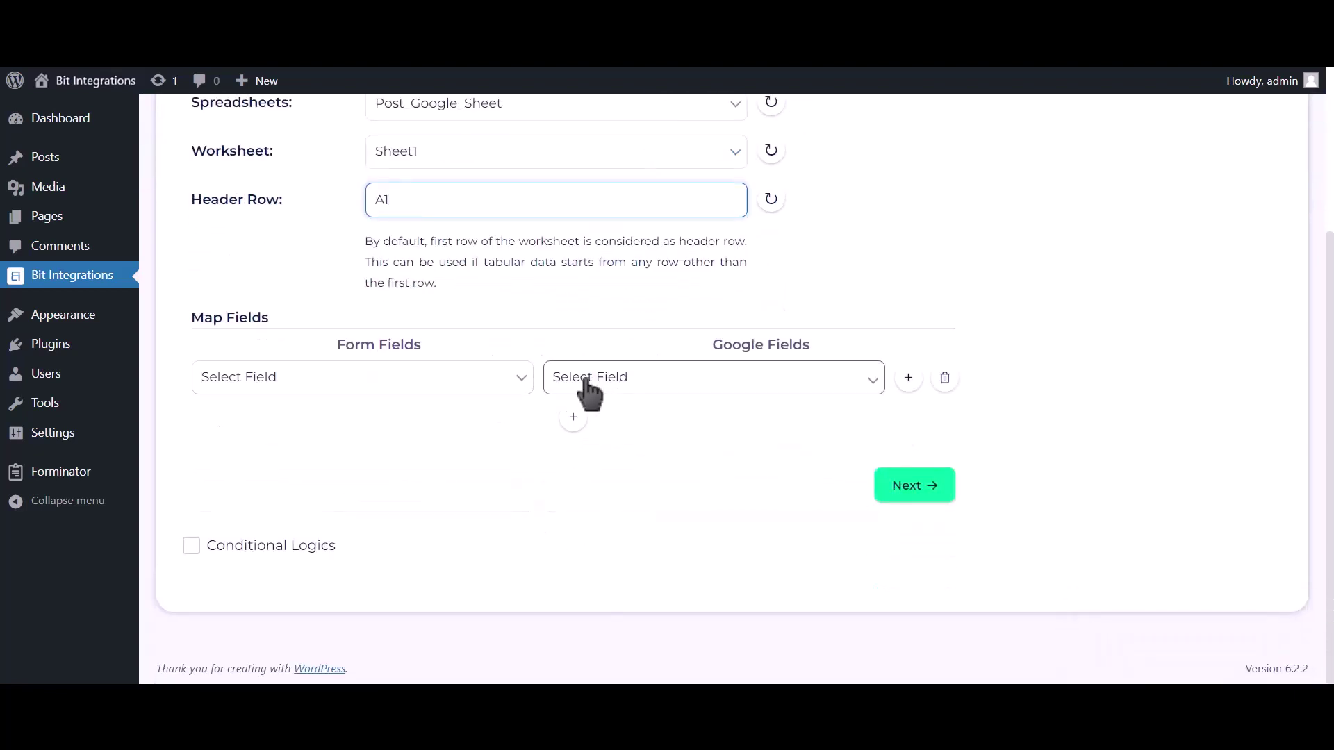
left_click(589, 389)
left_click(584, 419)
left_click(490, 386)
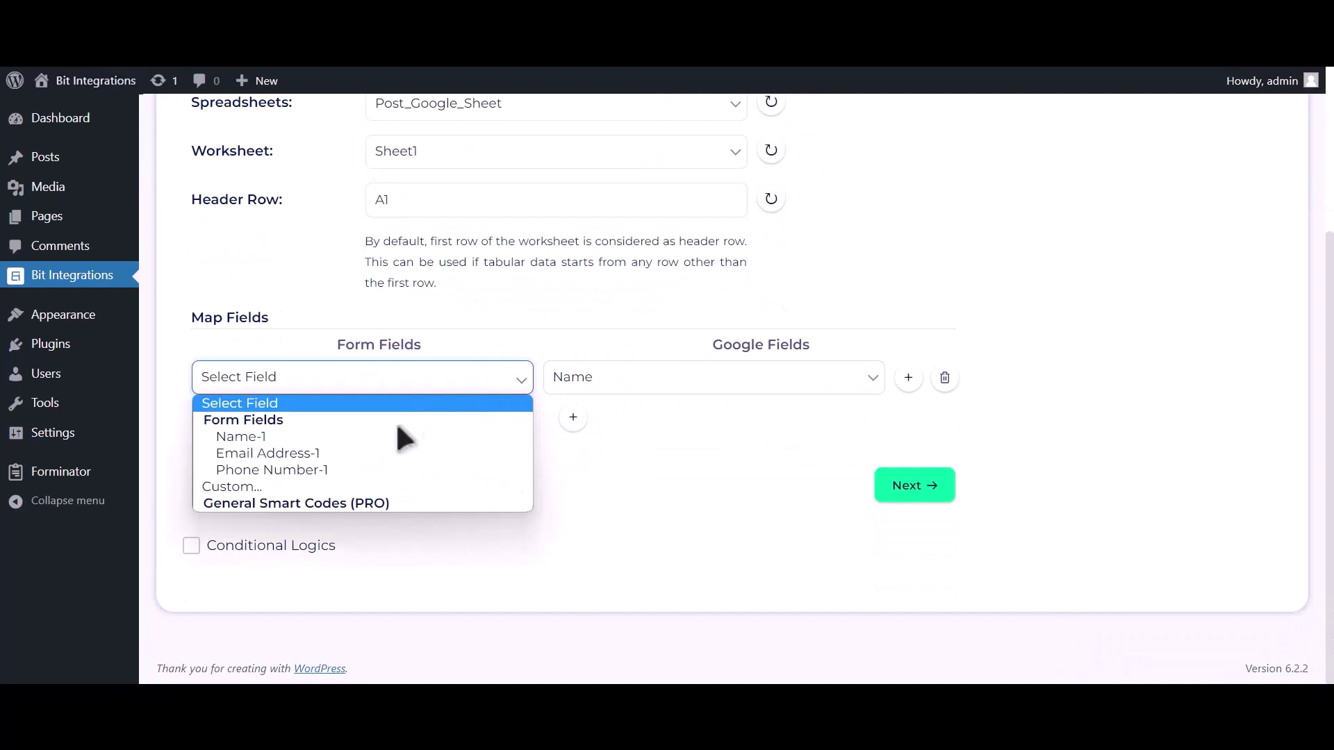
left_click(389, 436)
- Add rows mapping Email Address-1 to Email Address and Phone Number-1 to Phone Number
left_click(573, 418)
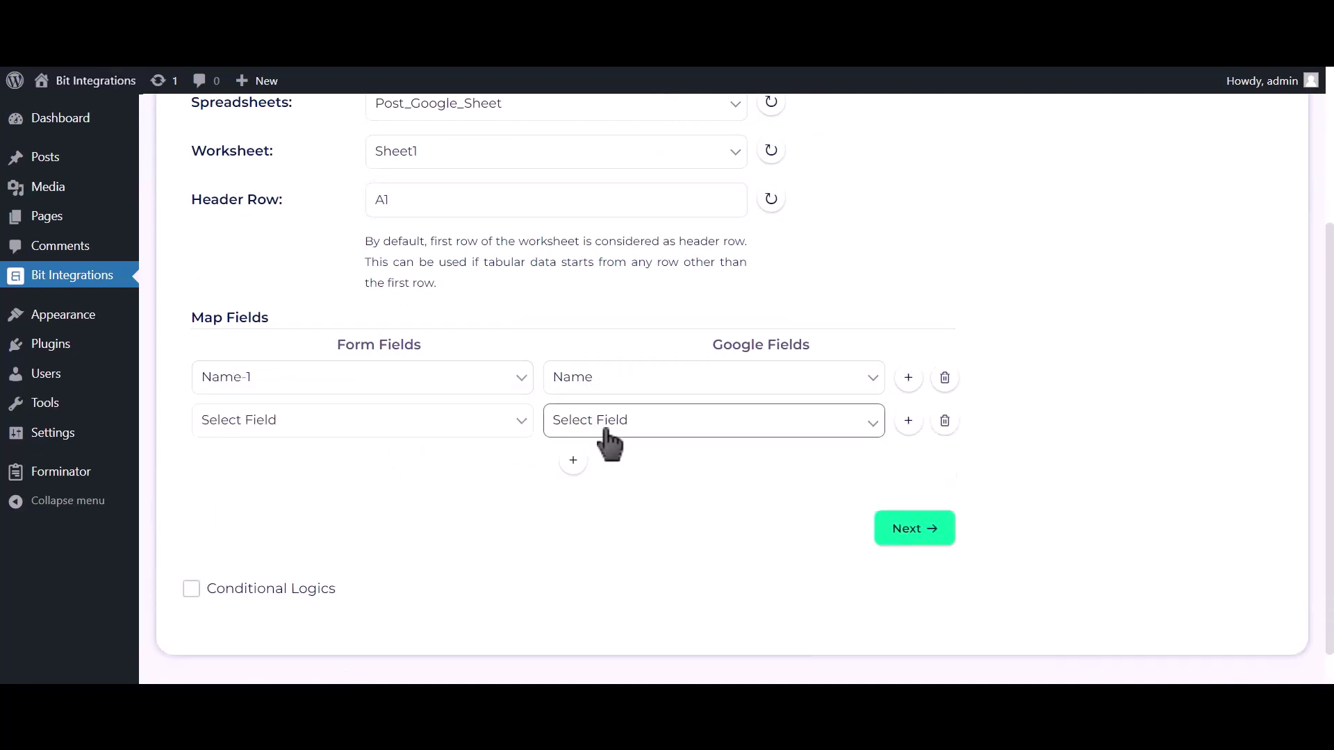
left_click(597, 475)
left_click(406, 428)
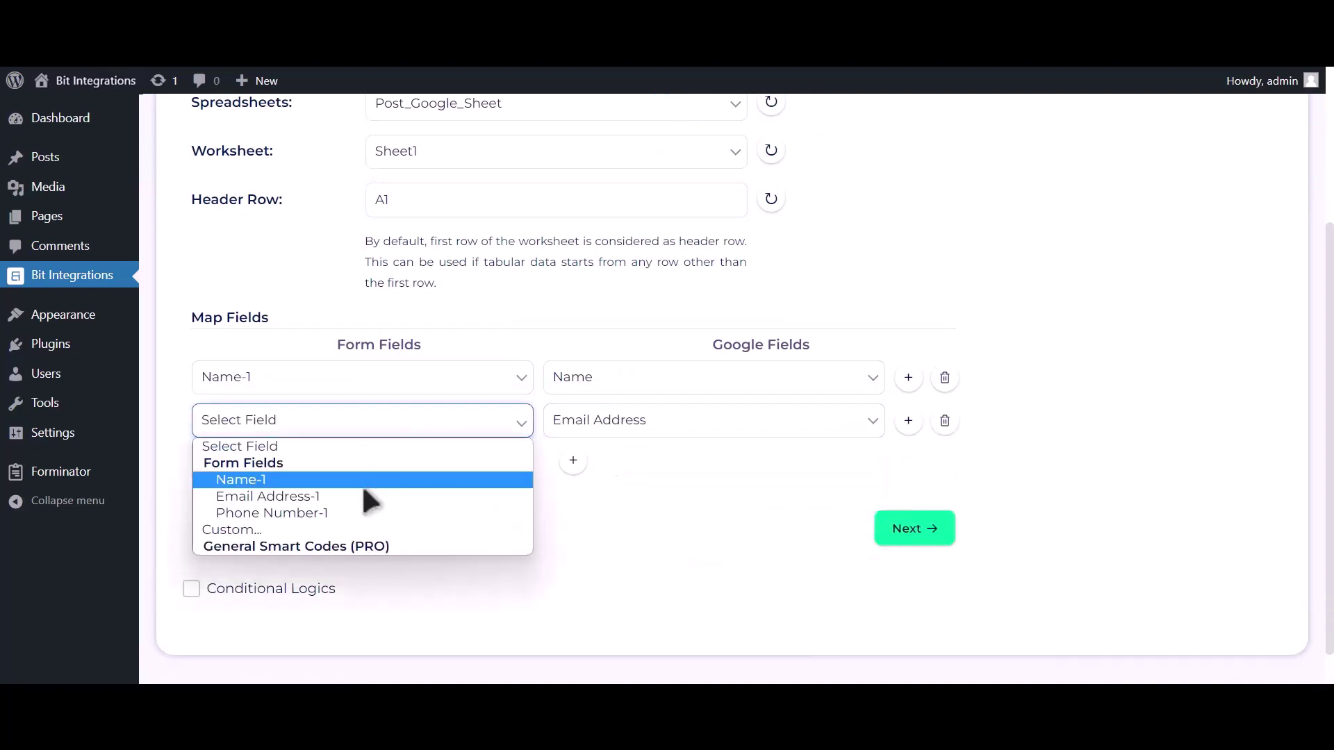
left_click(363, 497)
left_click(574, 460)
left_click(614, 473)
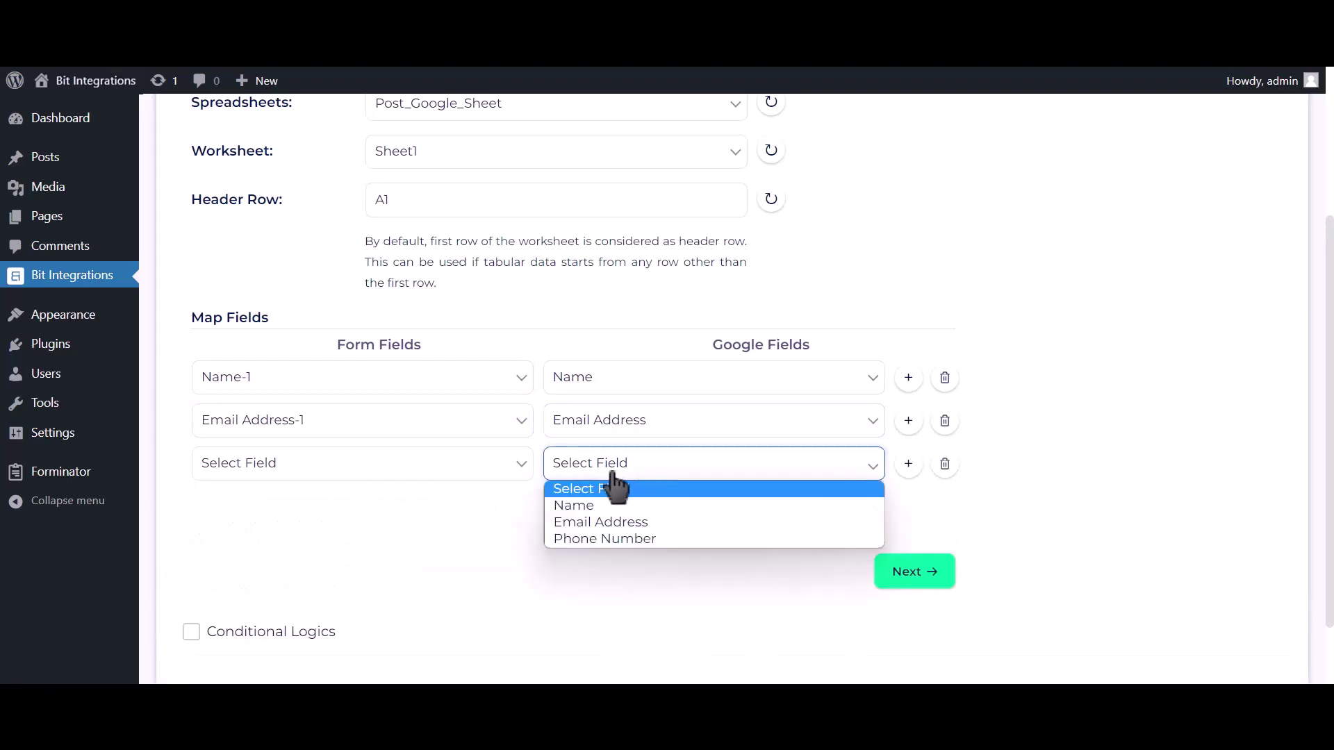
left_click(613, 534)
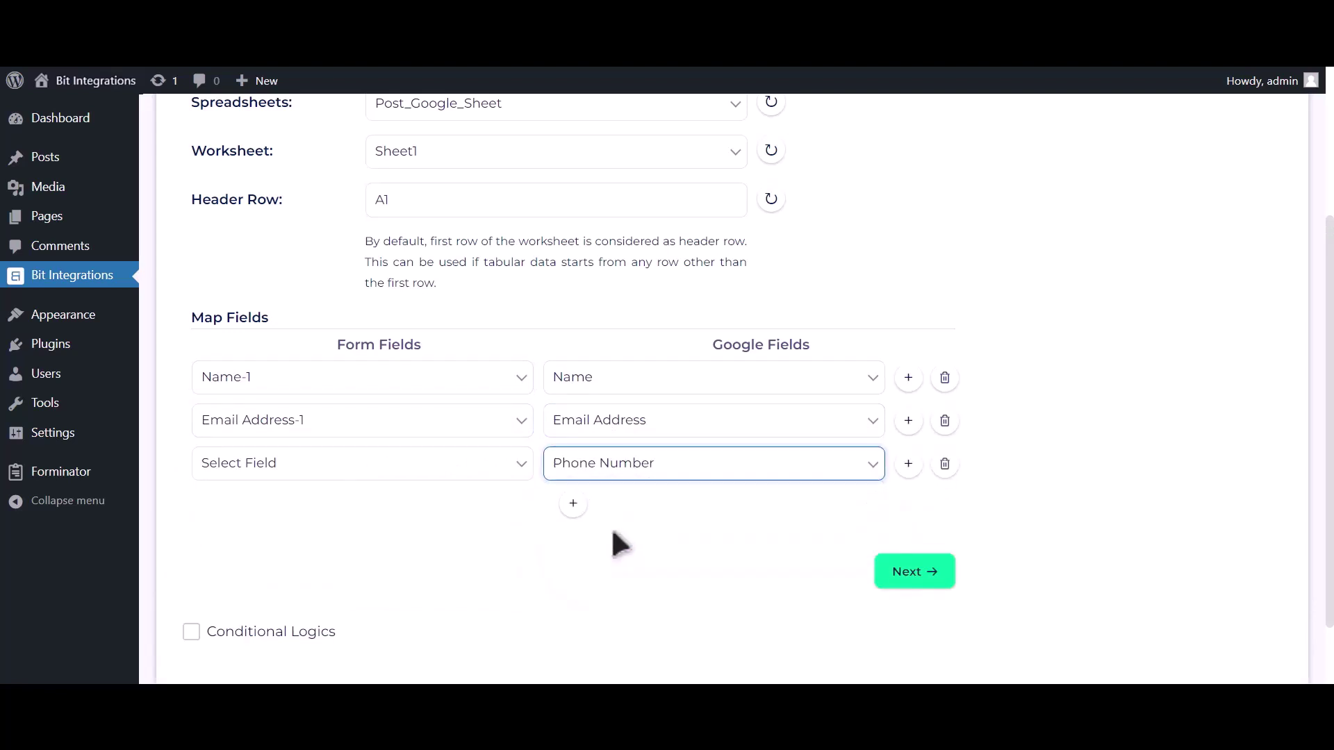
left_click(490, 467)
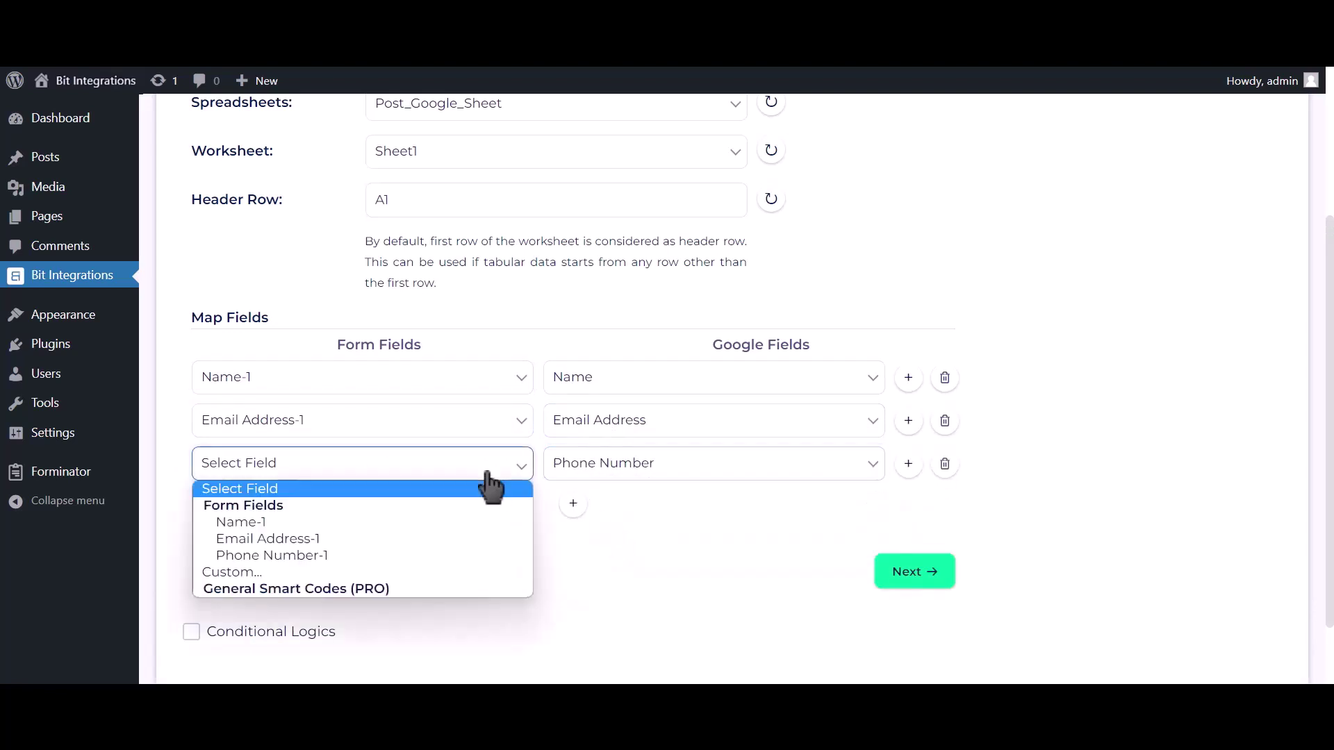
left_click(430, 556)
scroll(417, 542, "down", 2)
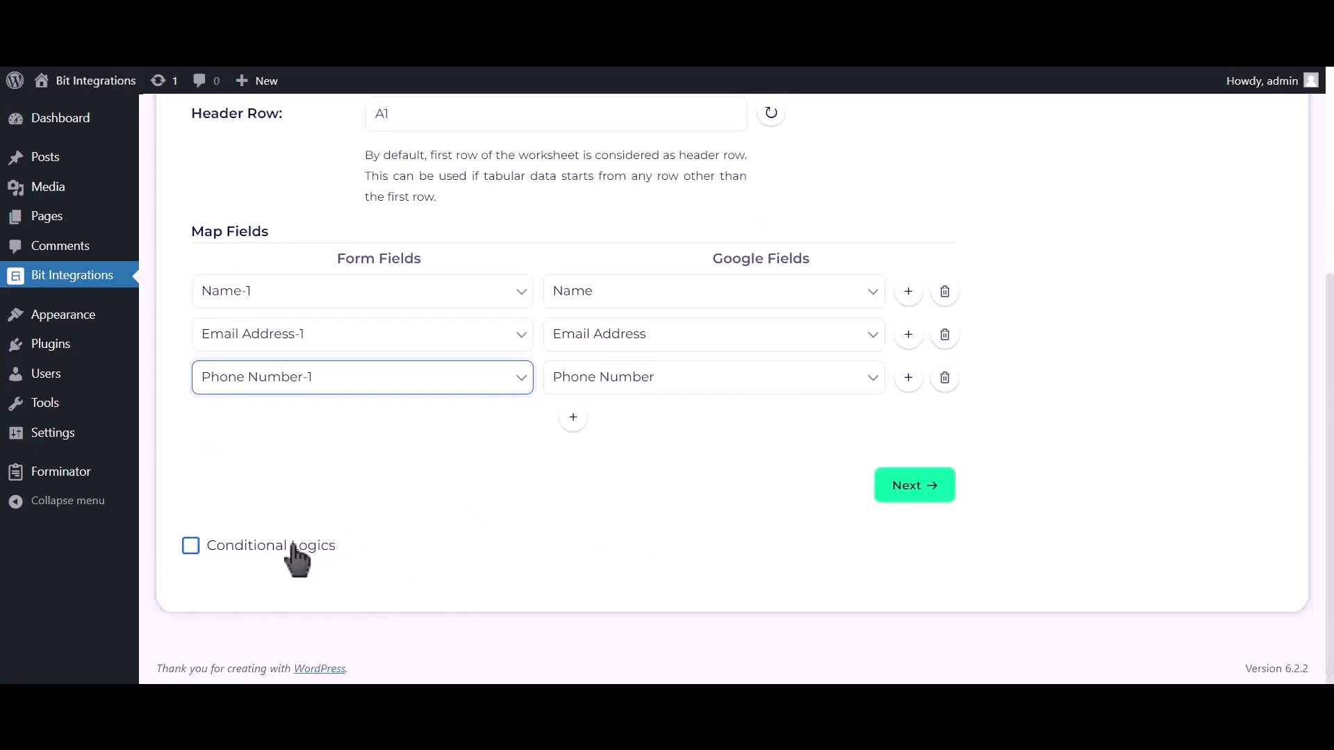
- Leave conditional logic off after toggling it, and advance to the final step
left_click(295, 547)
scroll(306, 536, "down", 3)
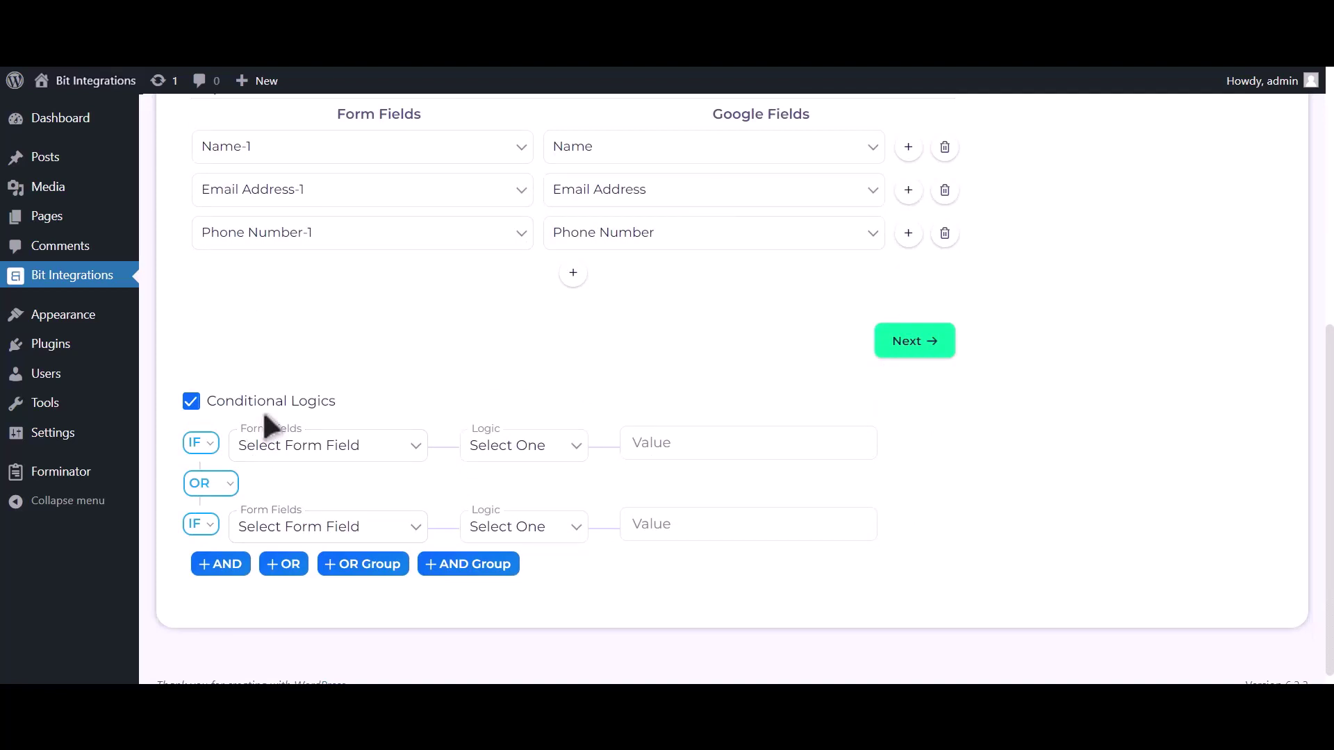
left_click(263, 410)
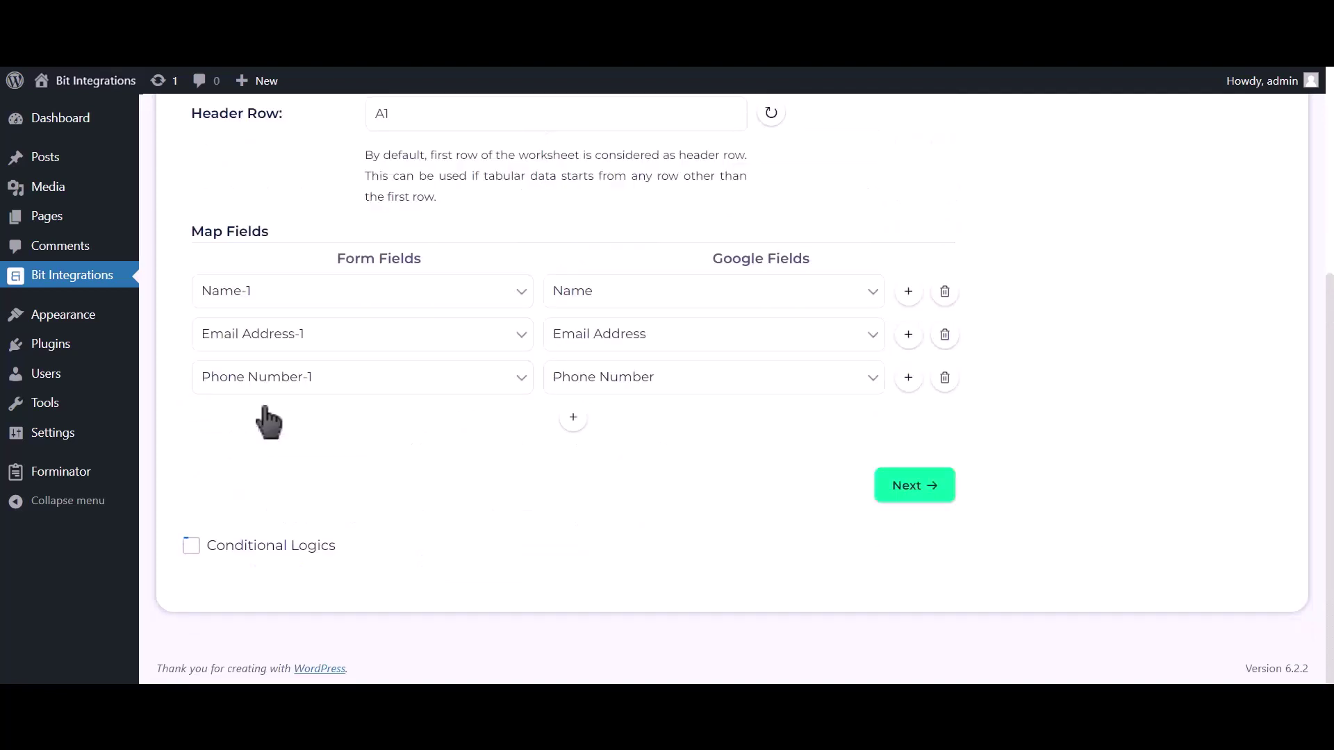
left_click(916, 487)
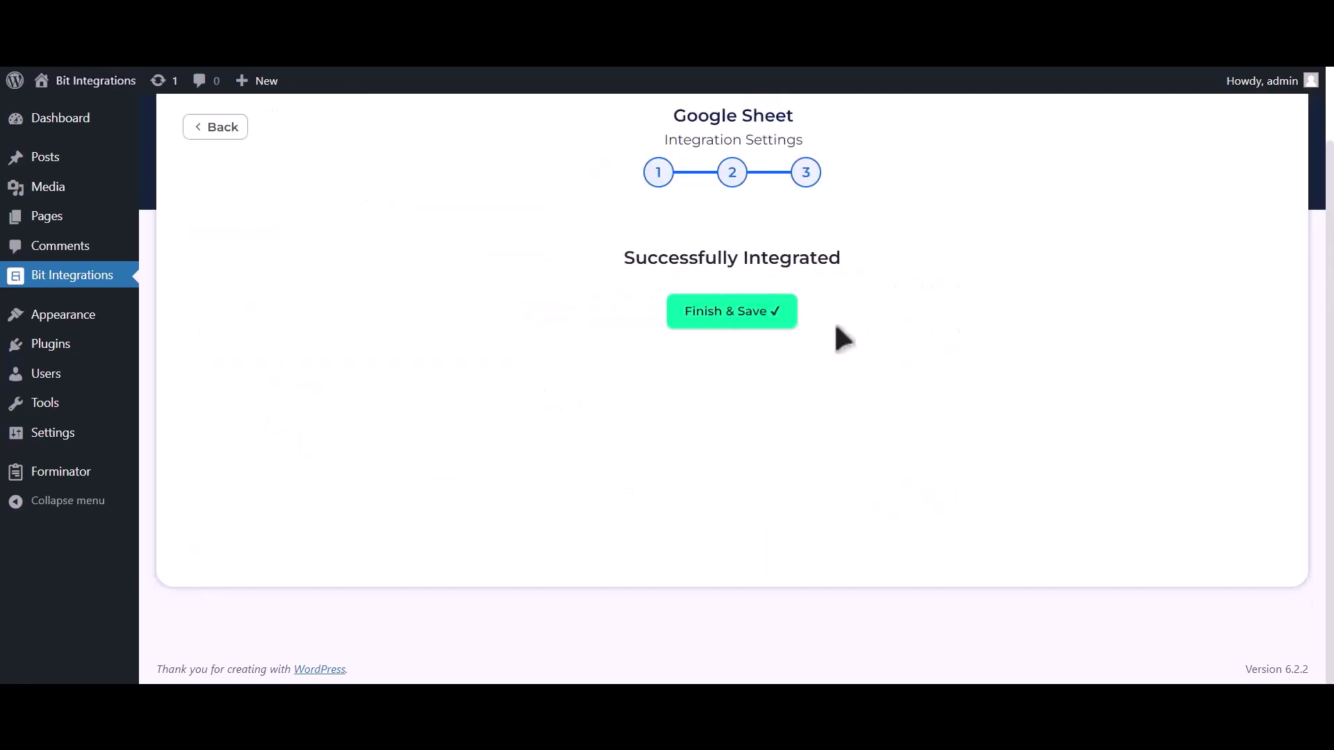
left_click(777, 320)
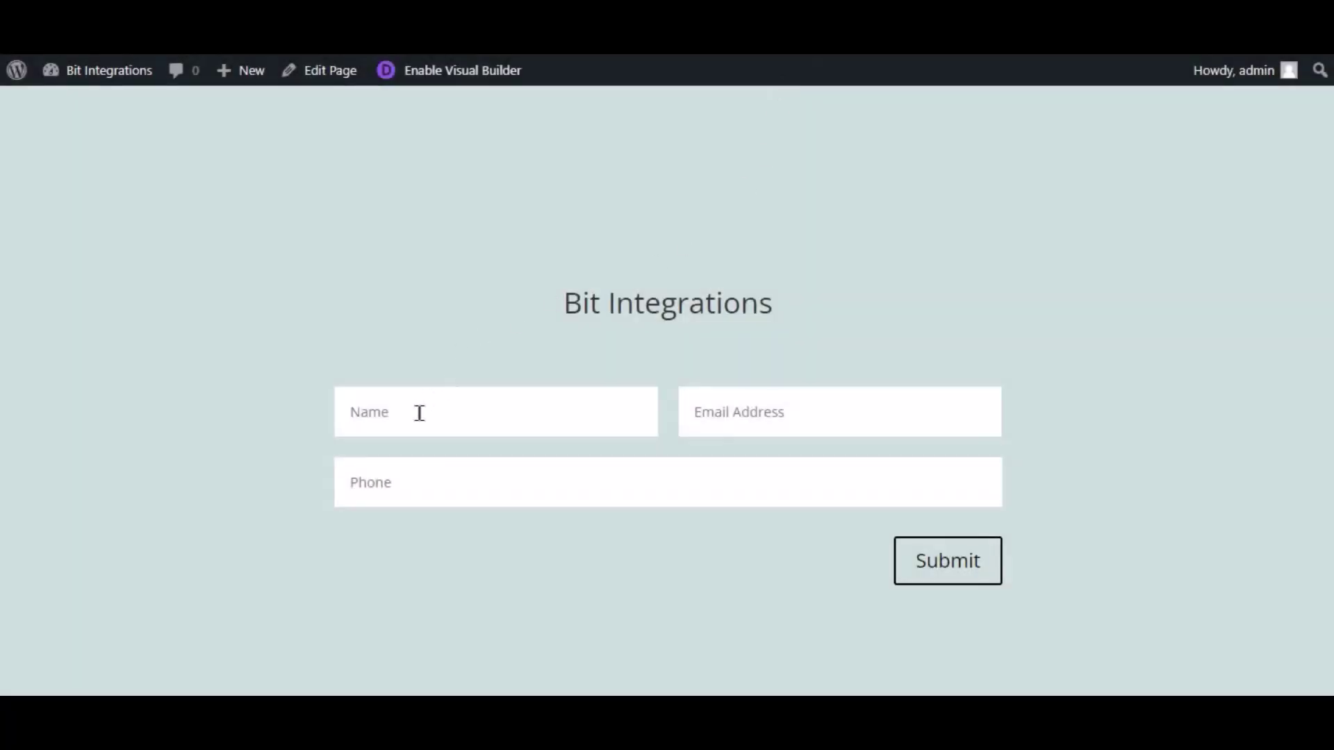
type("Bit Integrations")
key("Tab")
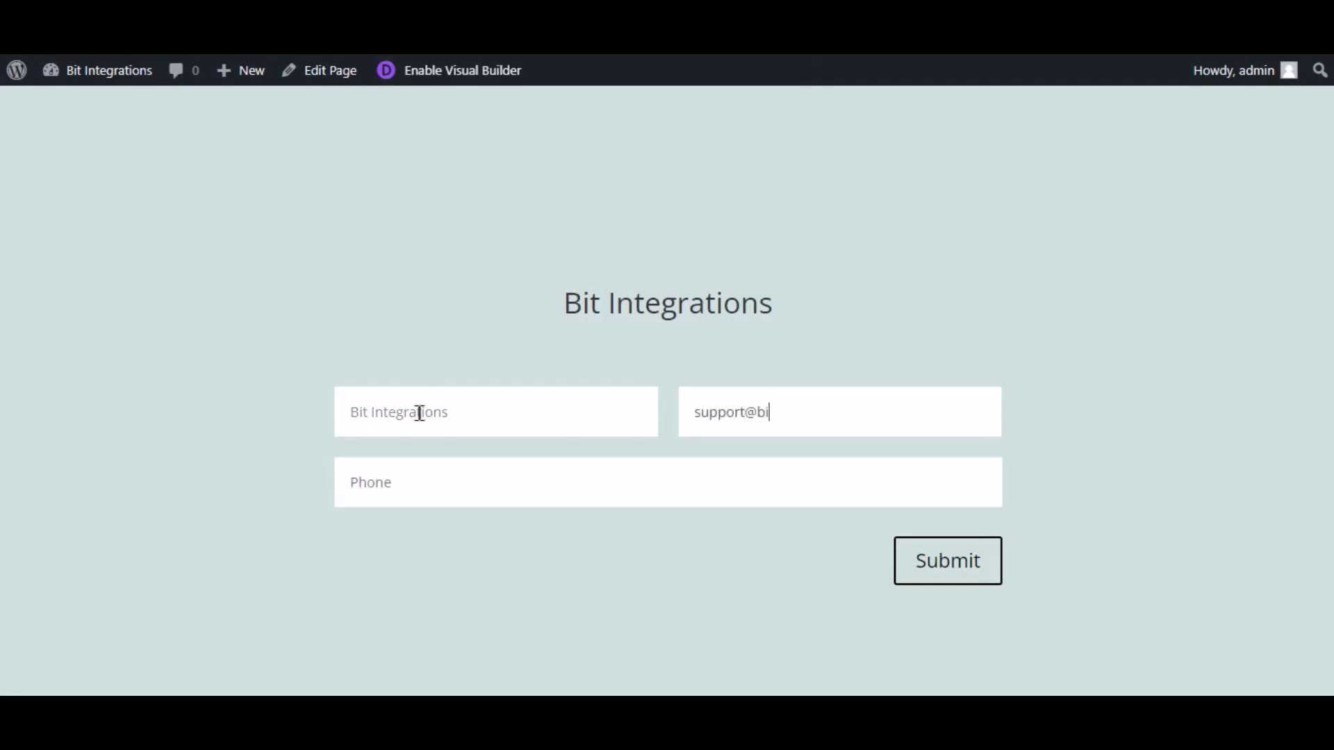
key("Tab")
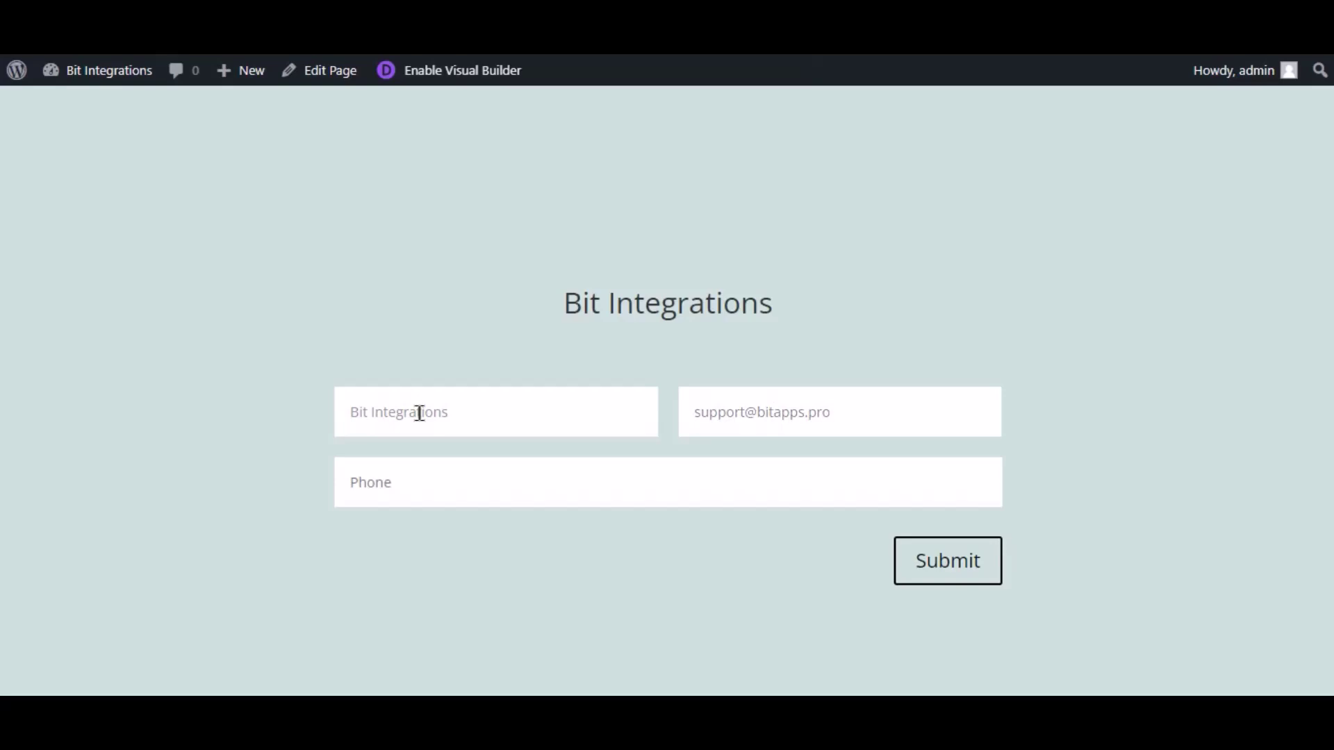
- Enter phone 444555666 and submit the test contact form
type("4455")
key("BackSpace")
key("BackSpace")
key("BackSpace")
type("444")
left_click(973, 577)
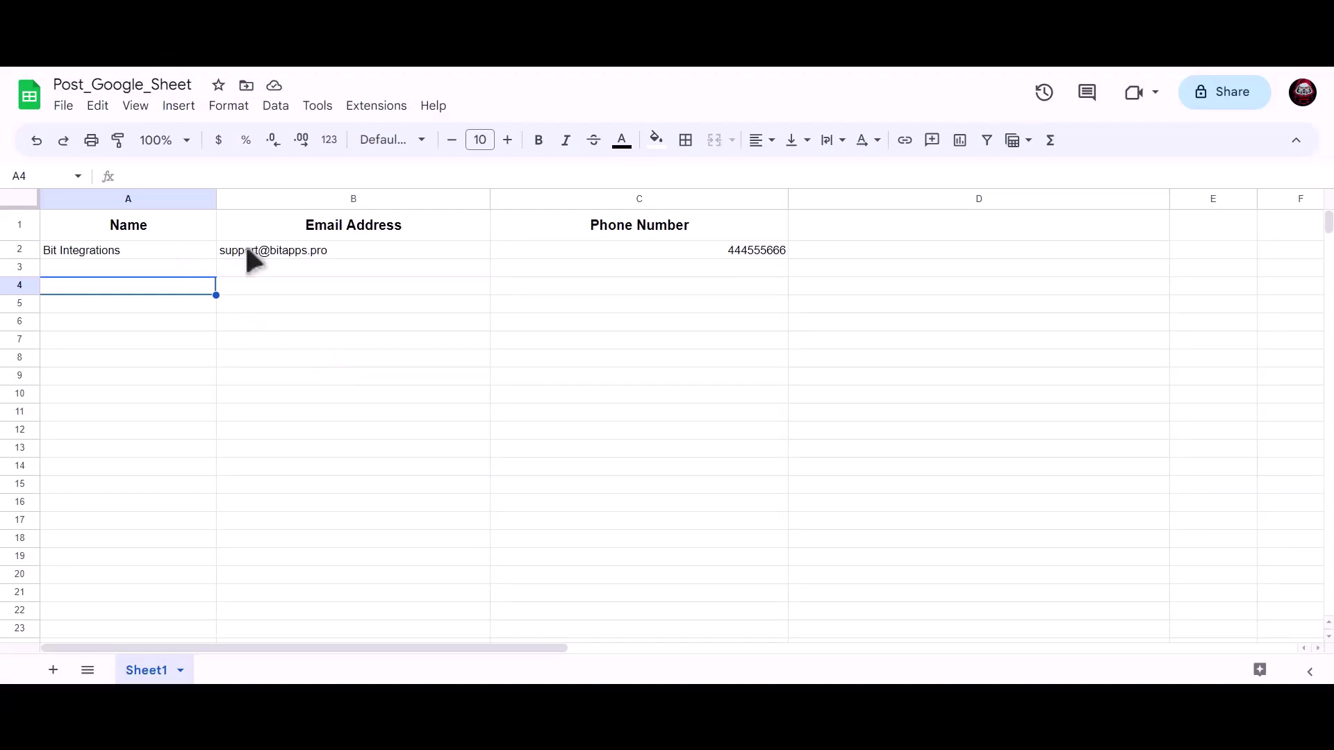
key("Up")
key("Up")
left_click(286, 246)
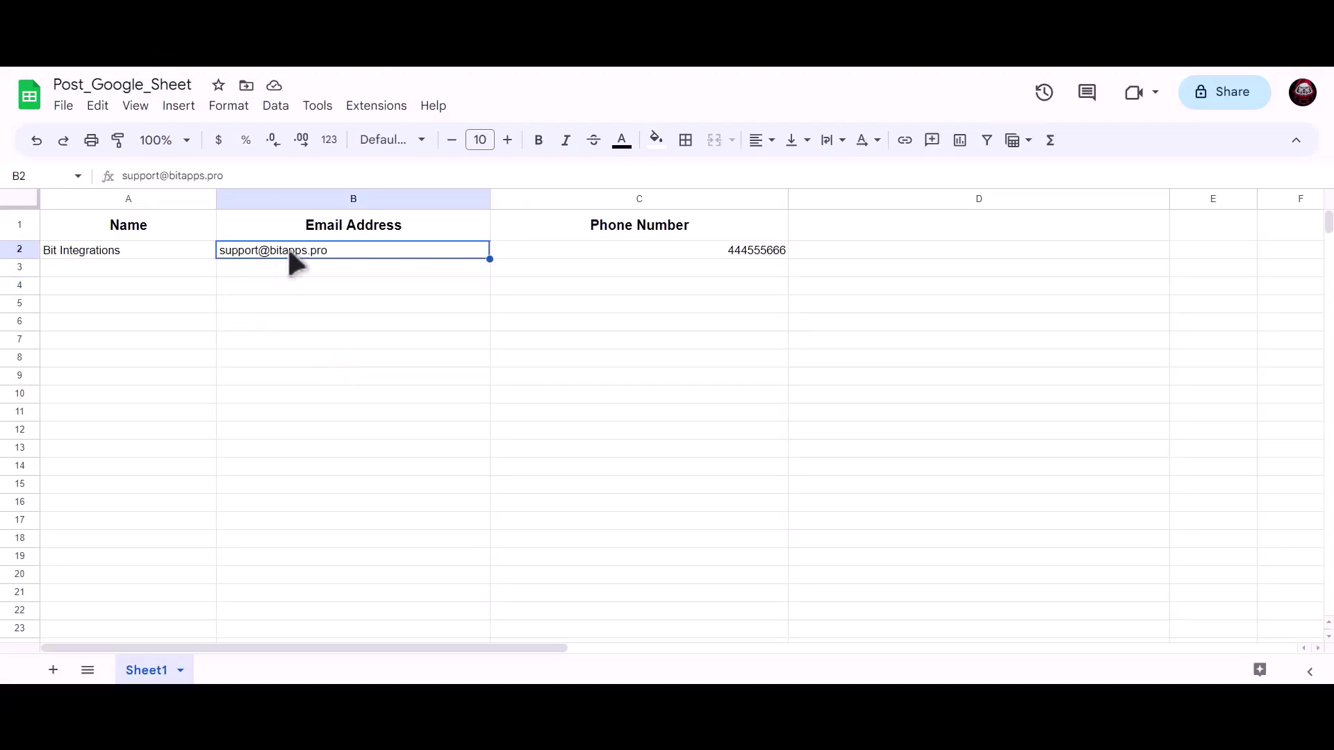
left_click(629, 250)
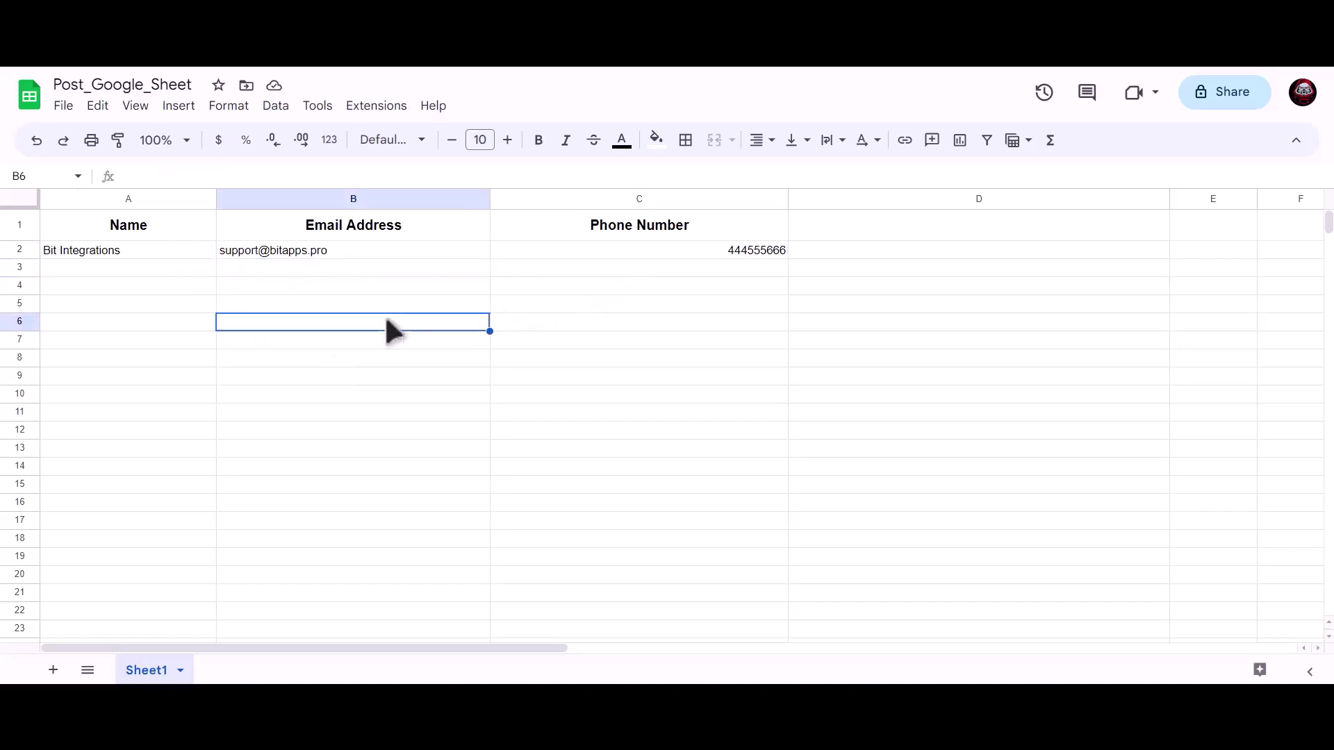